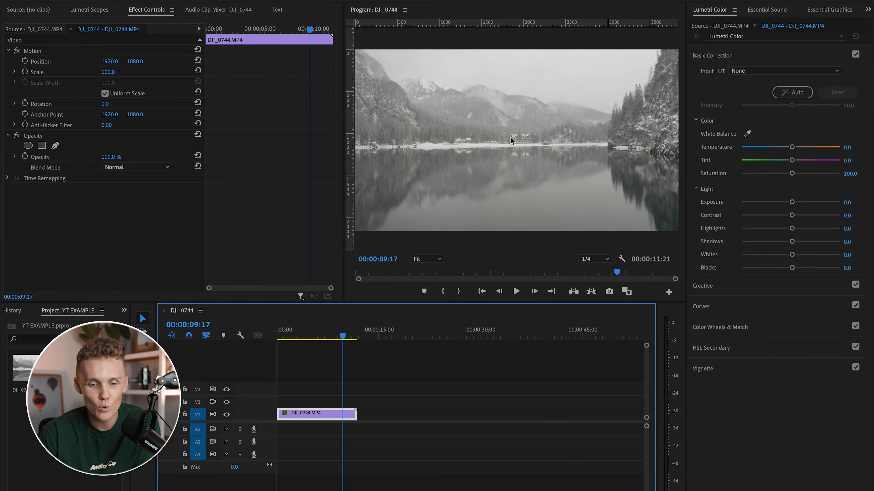
- Scrub through the ungraded DJI_0744.MP4 clip and play it back to review the footage
left_click(281, 336)
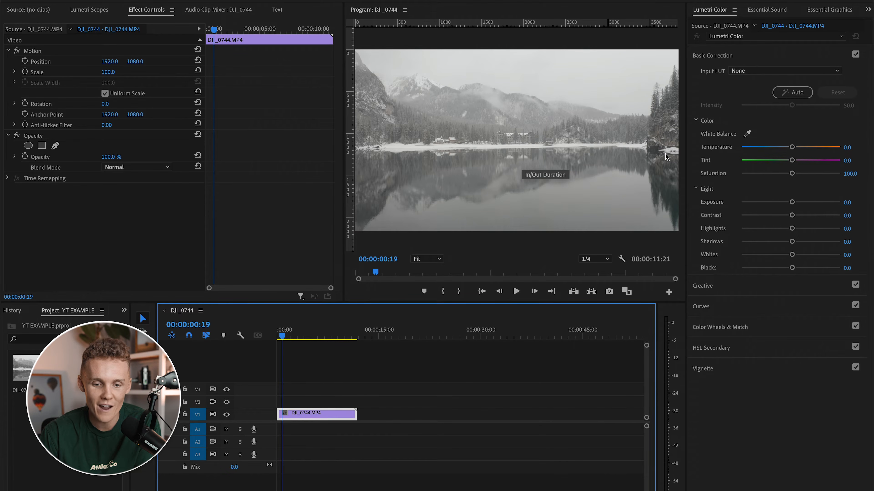
left_click_drag(287, 339, 356, 340)
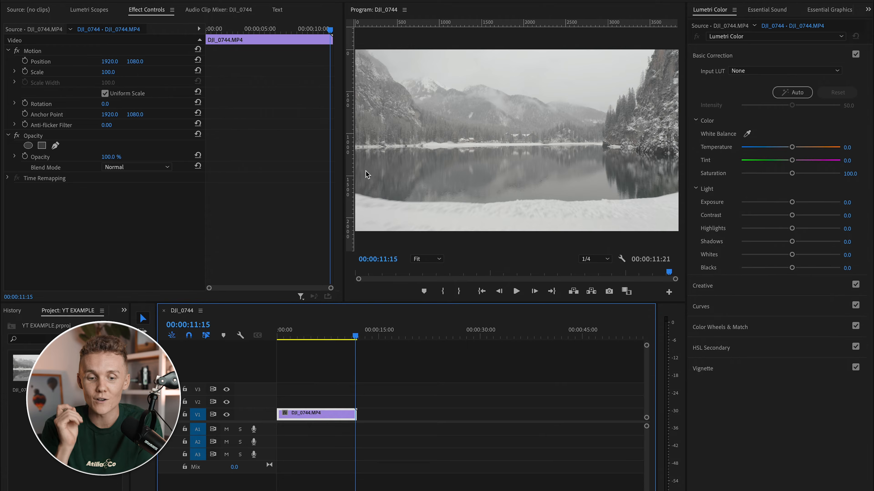
left_click(341, 338)
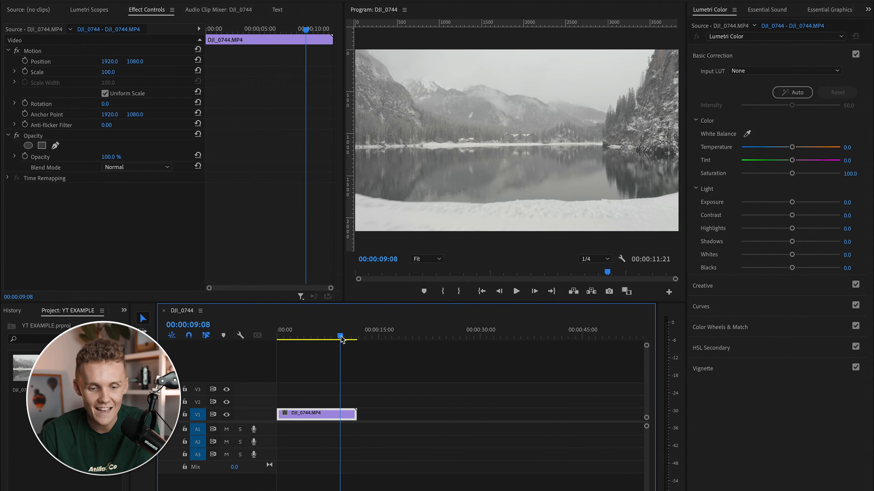
left_click_drag(340, 338, 309, 338)
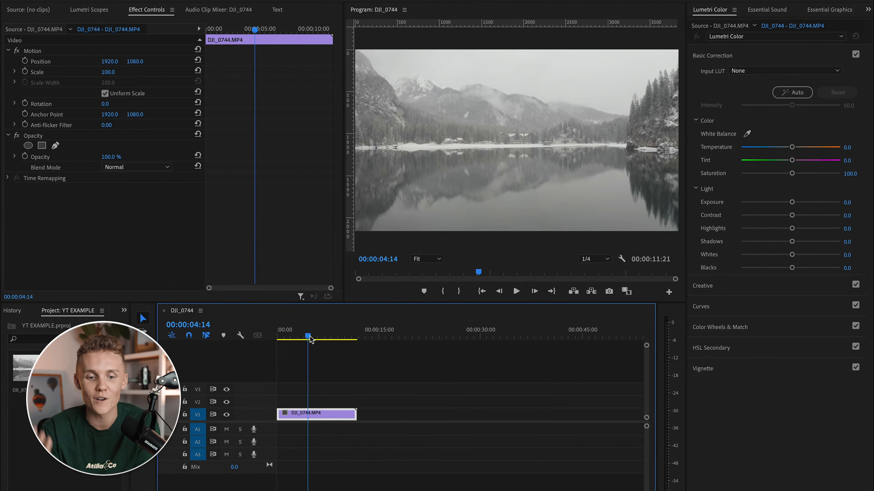
key("space")
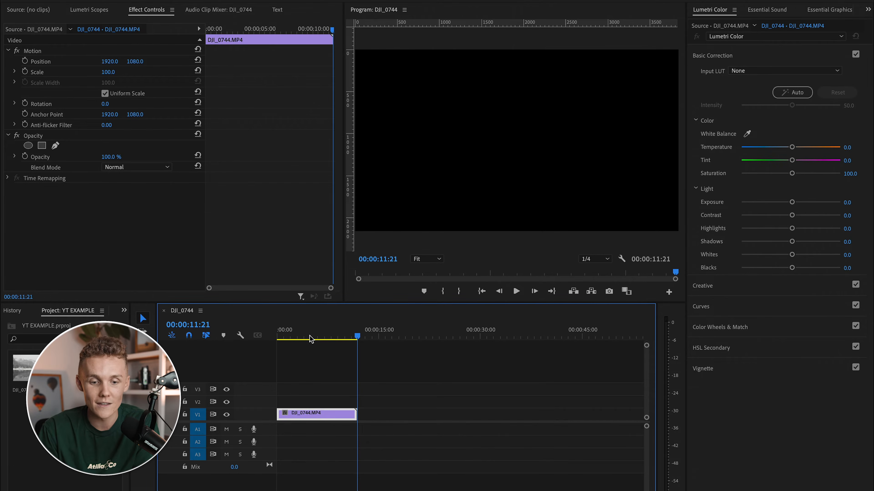
- At 00:00:03:22, set the clip's Shadows to -74.6 and Contrast to 25.9 in Basic Correction
left_click(303, 338)
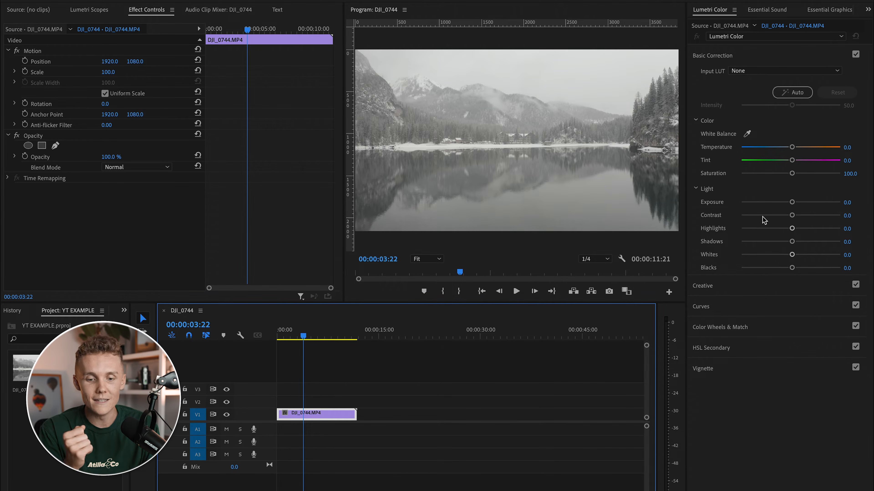
left_click_drag(792, 242, 753, 242)
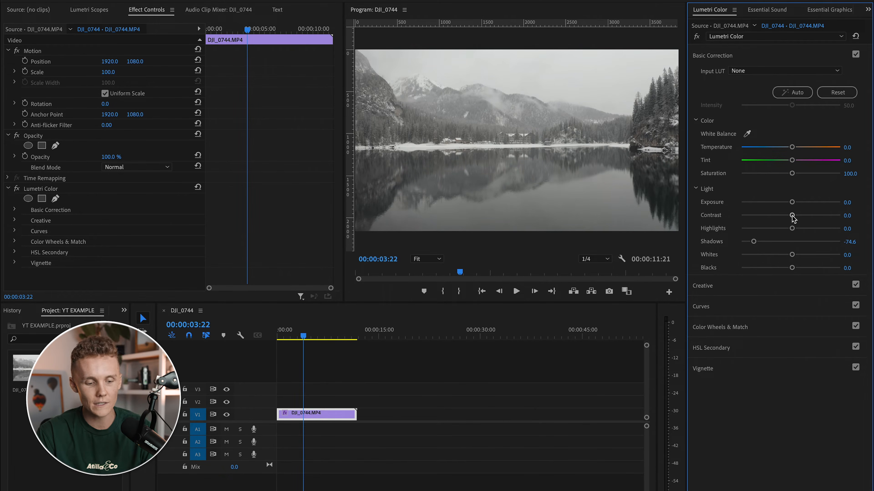
left_click_drag(792, 216, 803, 218)
- Shape the master RGB curve into a gentle S with three points and slightly lift its black point
left_click(722, 308)
left_click_drag(739, 246, 739, 254)
left_click_drag(778, 225, 777, 220)
left_click_drag(814, 187, 814, 180)
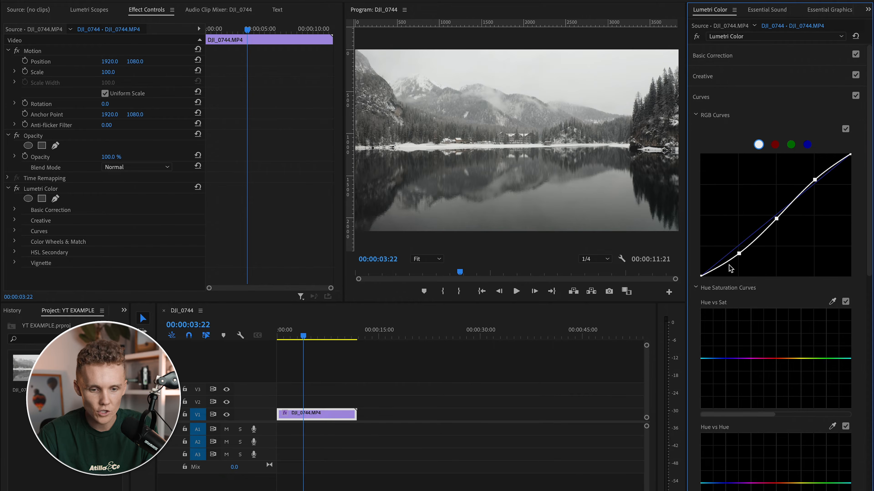
left_click_drag(701, 275, 701, 269)
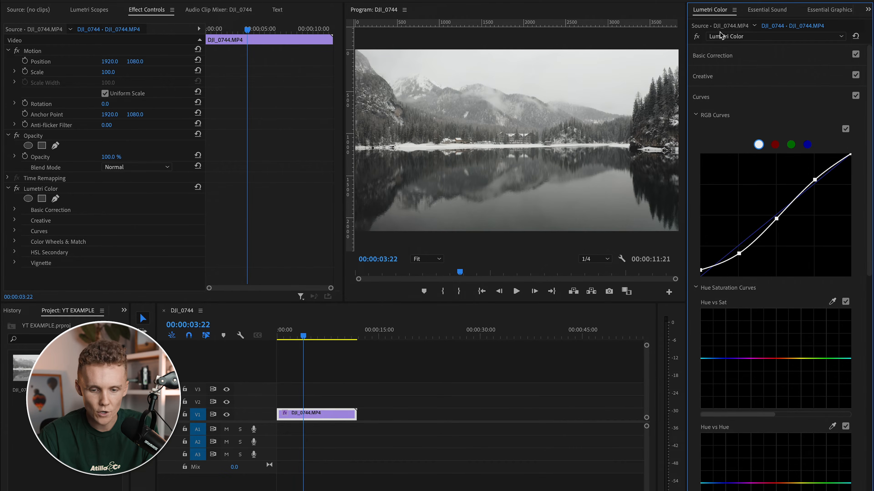
- Bypass and re-enable the Lumetri Color effect to compare the clip before and after the correction
left_click(719, 52)
left_click(698, 37)
left_click(699, 36)
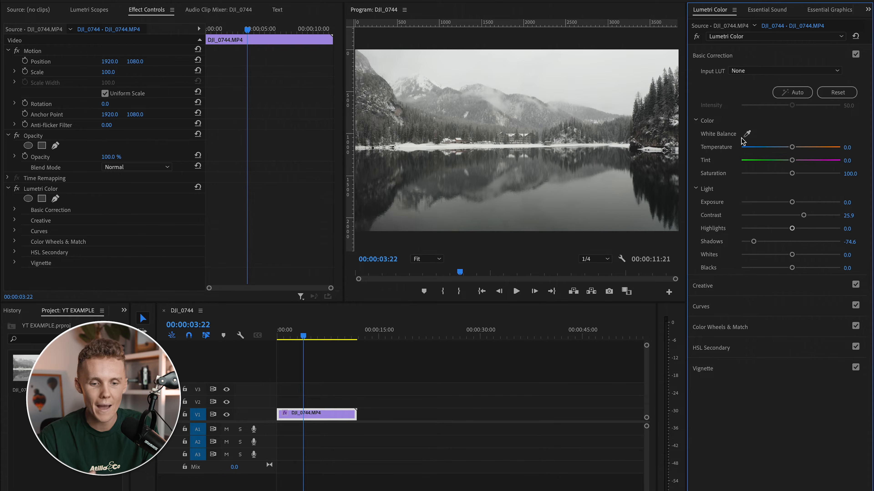
left_click(697, 36)
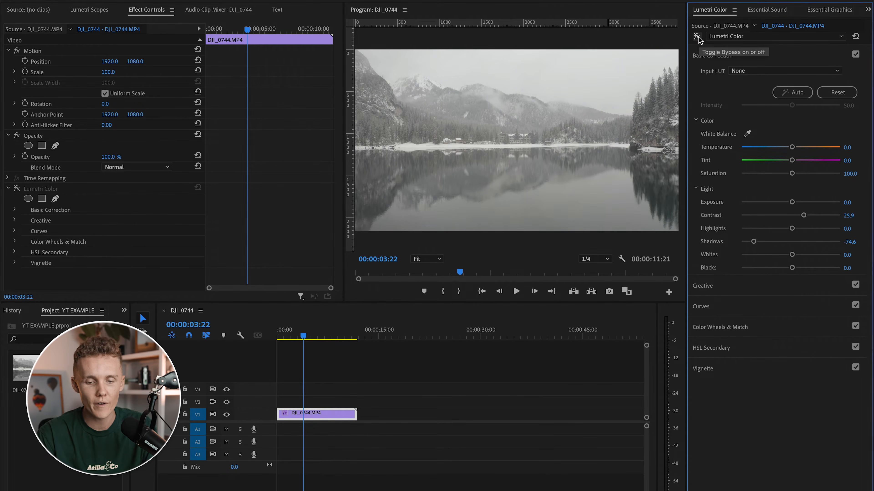
left_click(697, 37)
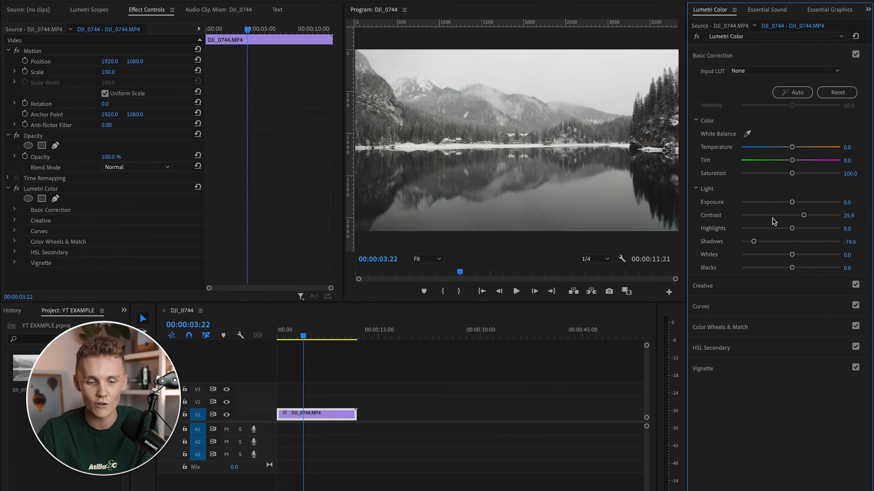
- Lower the Shadows to -85.8 in the first Lumetri Color effect and review its RGB curve
left_click_drag(754, 242, 746, 242)
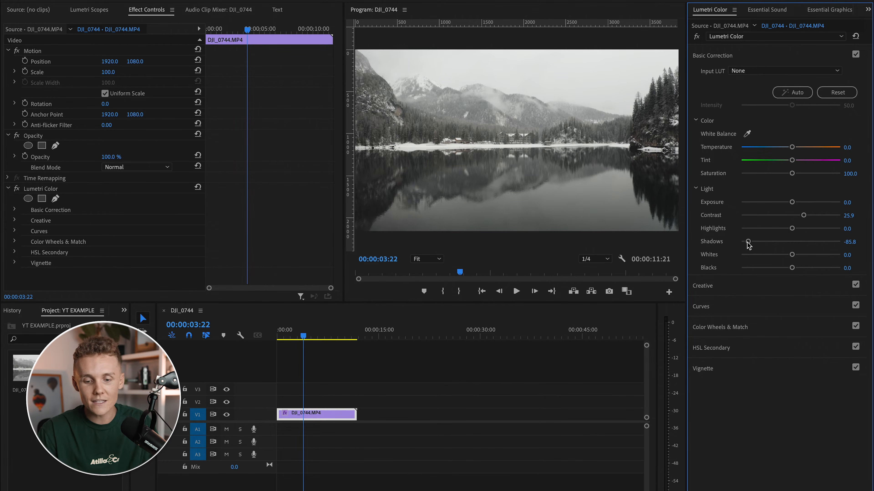
left_click(760, 37)
left_click(754, 380)
left_click(722, 309)
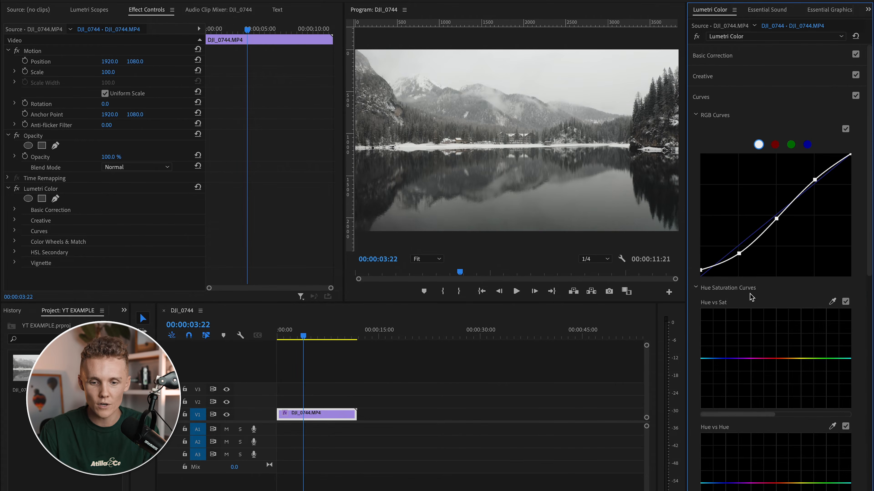
left_click(718, 58)
- Add a second Lumetri Color effect with Shadows at -51.3 and Highlights at 16.8
left_click(726, 34)
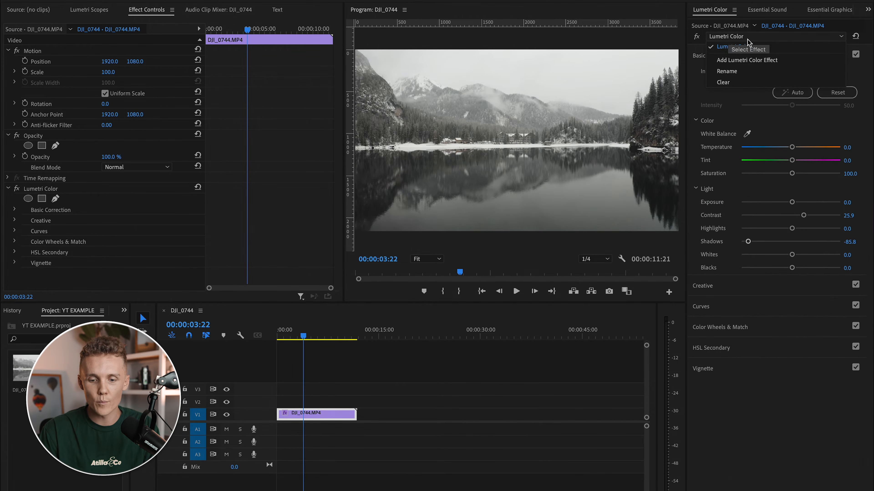
left_click(766, 60)
mouse_move(792, 242)
left_mouse_down()
mouse_move(763, 245)
mouse_move(798, 228)
left_mouse_up()
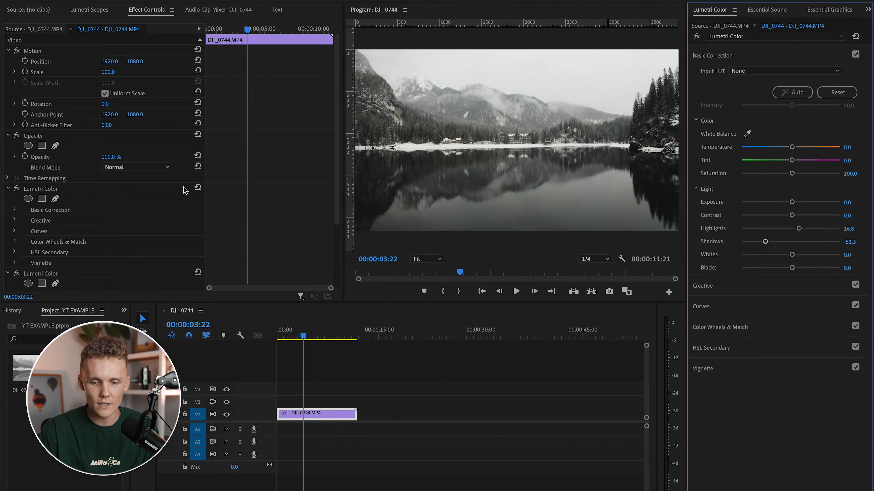
- Toggle the two Lumetri Color effects off and on to compare their contribution to the image
left_click(16, 188)
left_click(17, 273)
left_click(16, 274)
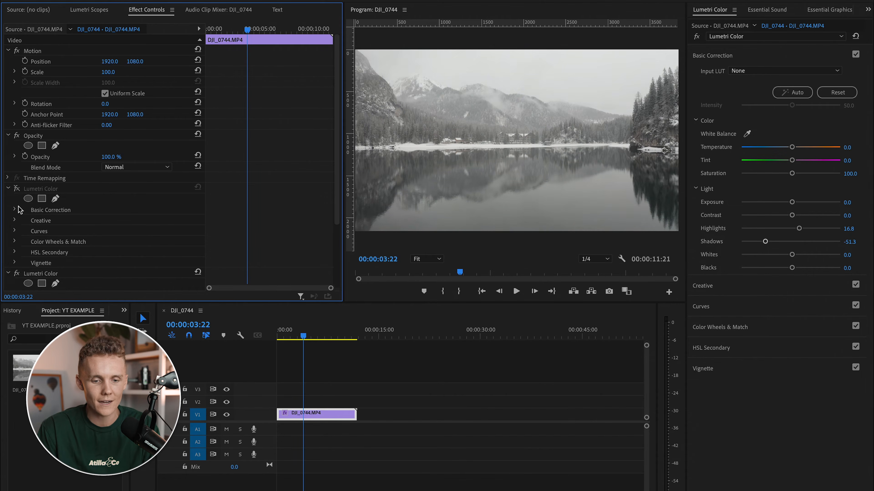
left_click(16, 189)
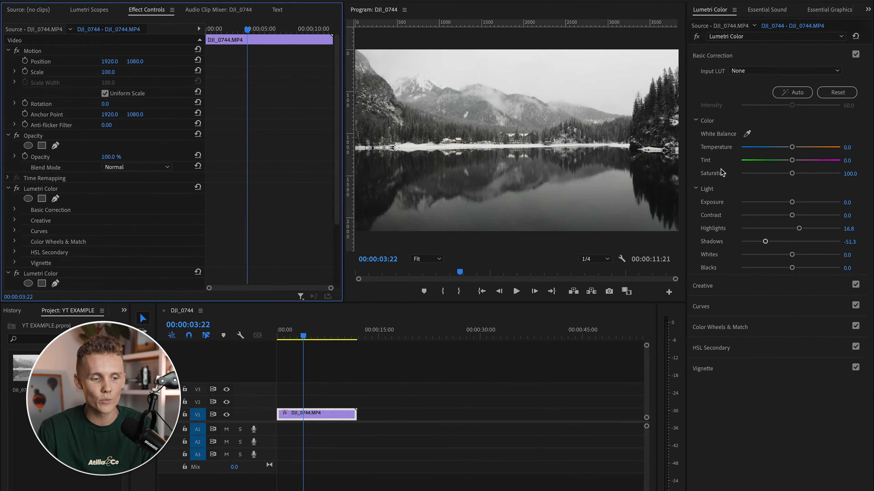
- Cool the image in the first Lumetri Color effect by setting Temperature to -8.6
left_click(725, 37)
left_click(727, 43)
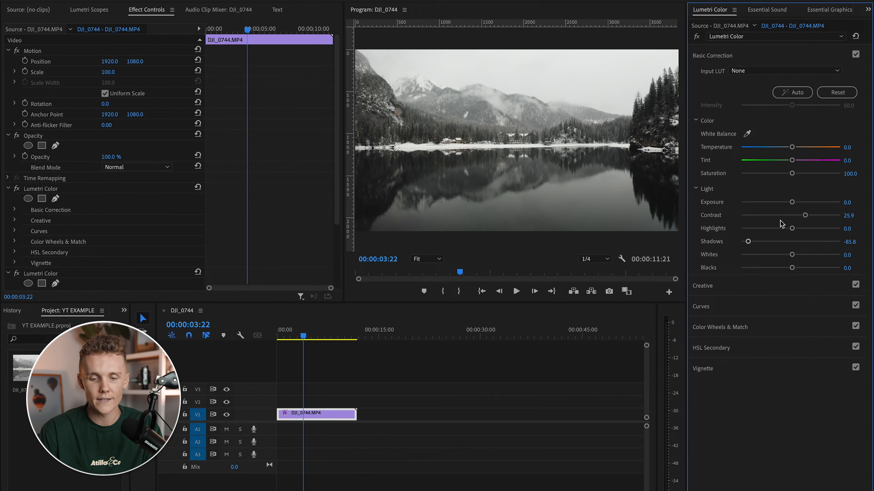
left_click_drag(791, 147, 788, 148)
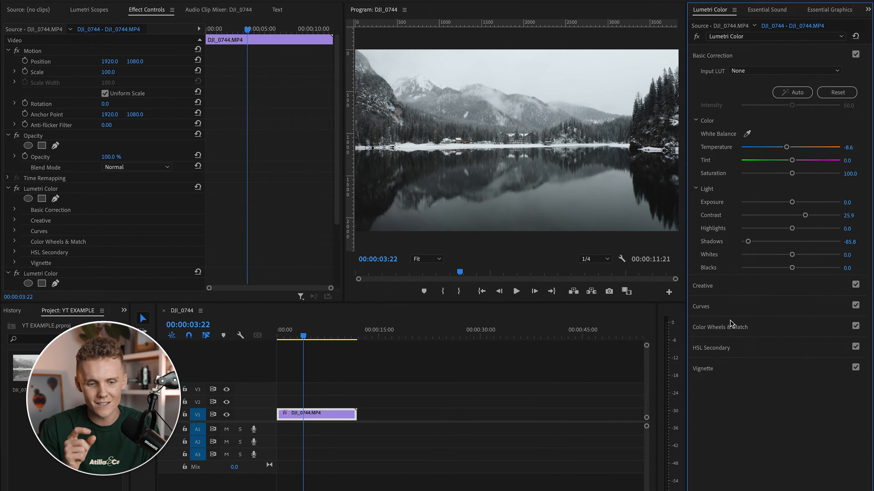
- Give the shadows and highlights color wheels a slight cool tint, reset the midtones wheel, and compare with the color wheels off
left_click(731, 326)
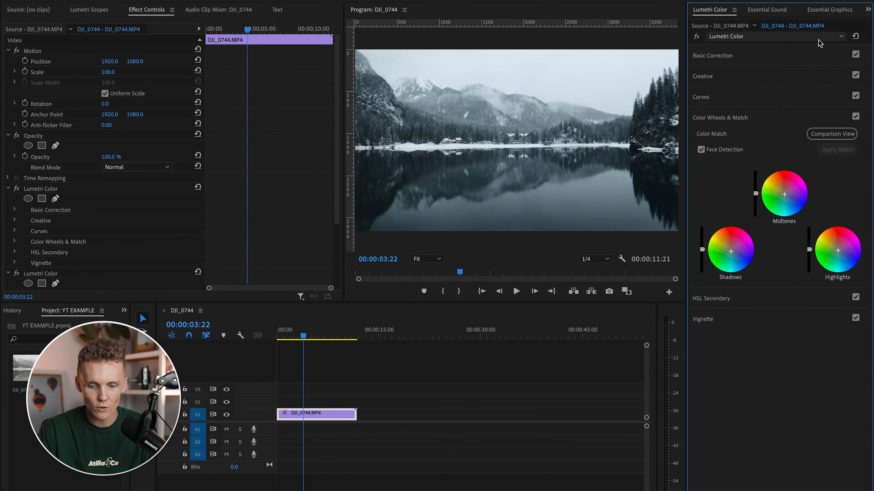
left_click(856, 116)
left_click(855, 116)
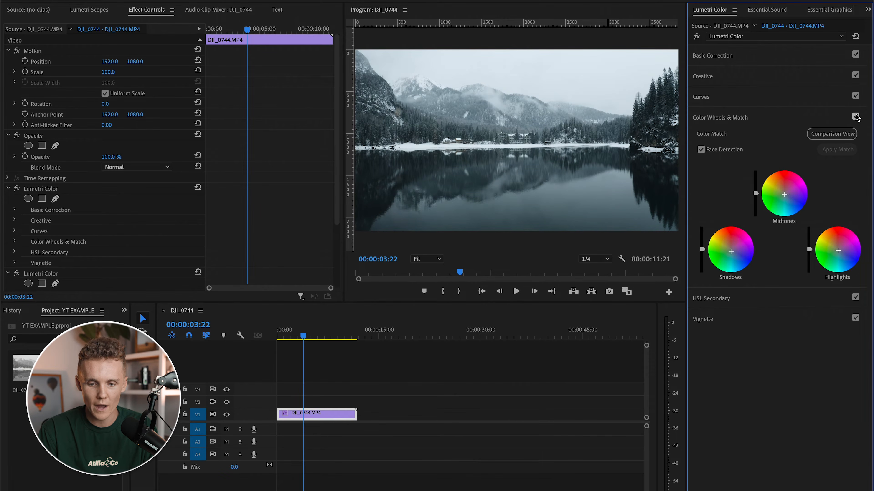
left_click(856, 116)
left_click(856, 116)
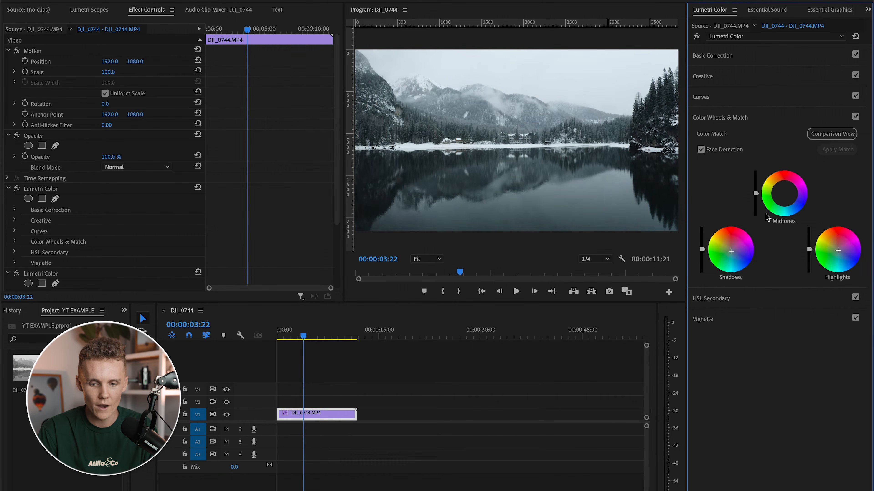
- Look over the hue and saturation curves, and set the first Lumetri effect's vignette Amount to -0.1
left_click(708, 100)
scroll(801, 327, "down", 3)
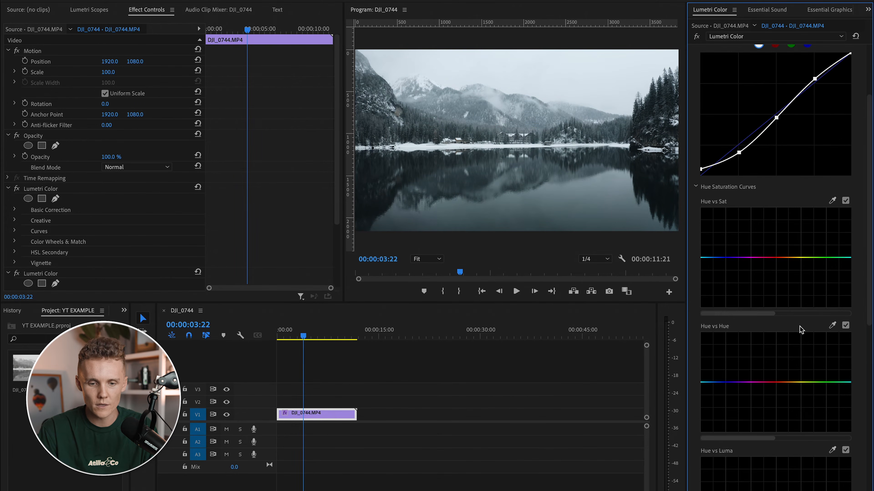
scroll(794, 262, "down", 3)
scroll(809, 315, "down", 5)
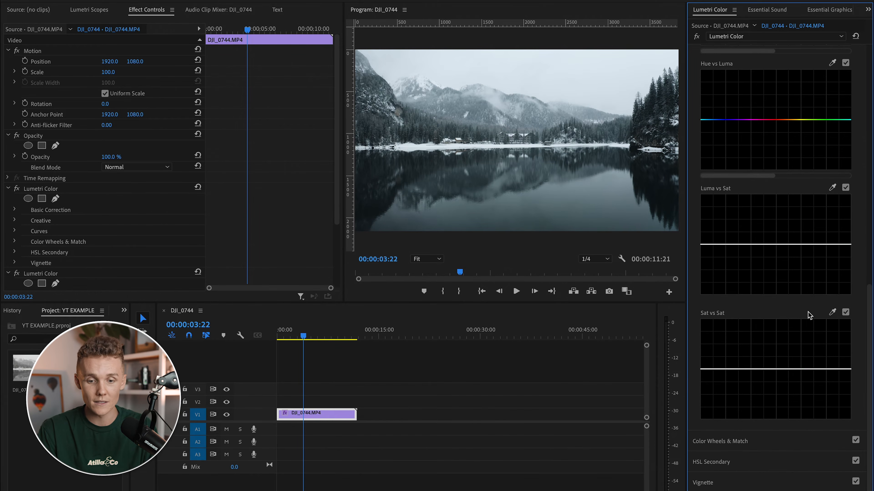
left_click(725, 488)
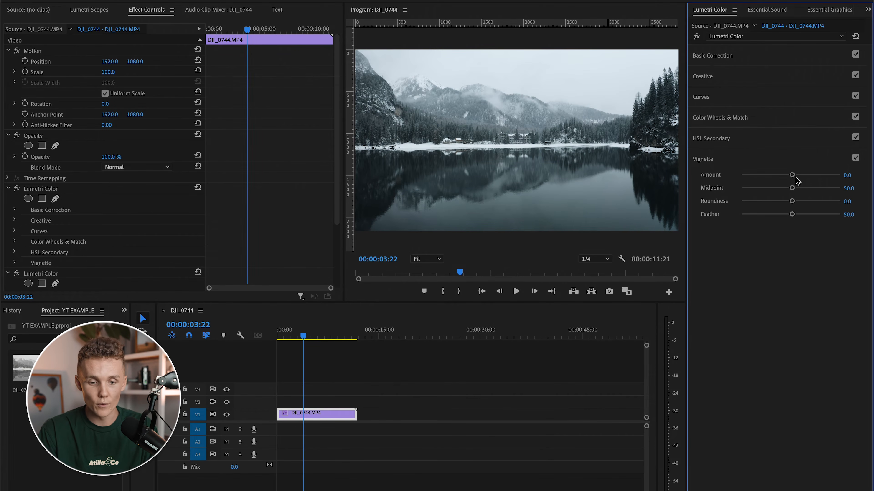
left_click_drag(792, 174, 787, 175)
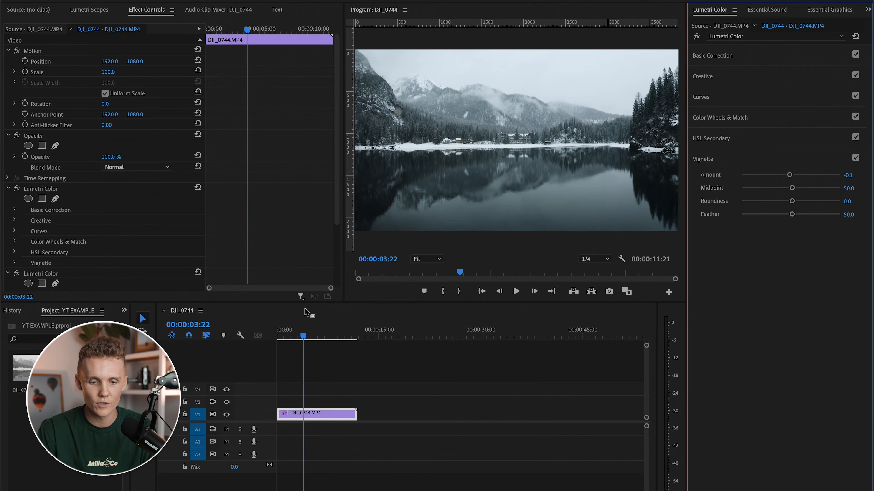
- Collapse the second Lumetri Color effect and compare the image with the first one off and on
left_click(8, 273)
left_click(17, 188)
left_click(16, 189)
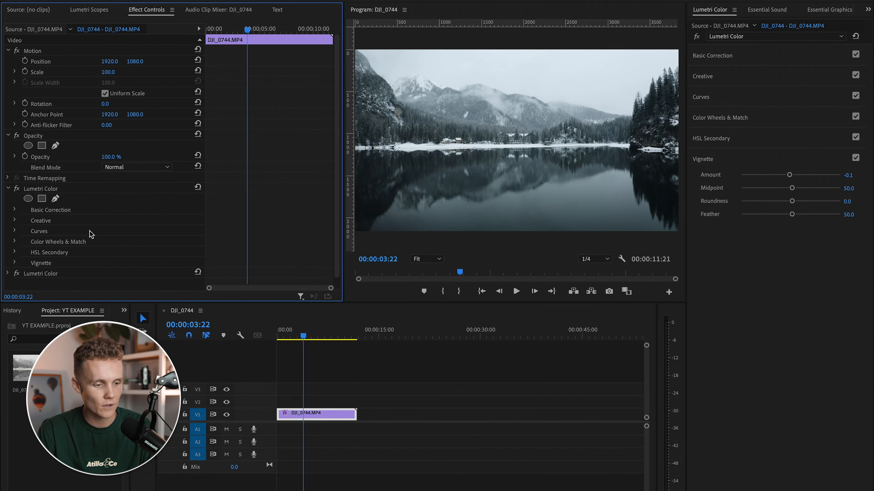
- Add a third Lumetri Color effect to the clip and collapse the first one's settings
left_click(742, 39)
left_click(742, 71)
left_click(8, 188)
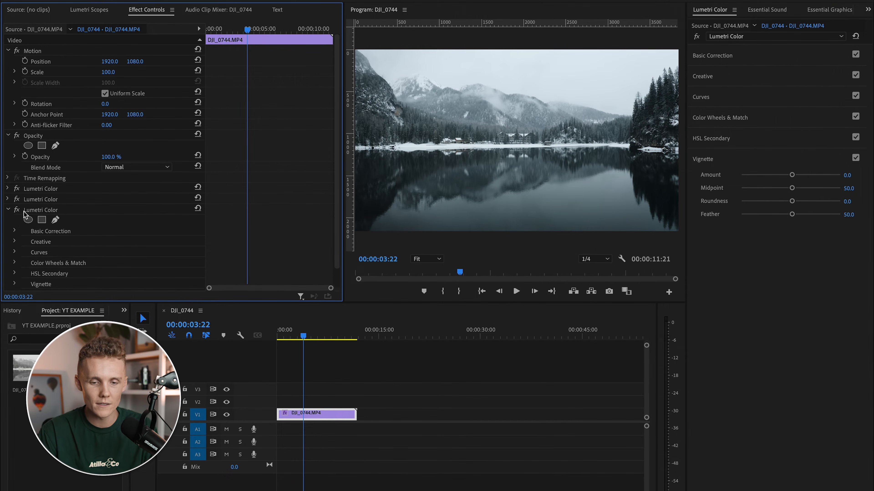
- Draw a rectangular mask on the third Lumetri Color effect, covering the full frame width from the waterline up past the upper edge
left_click(42, 220)
left_click_drag(505, 150, 364, 135)
left_click_drag(416, 150, 711, 150)
left_click_drag(726, 148, 724, 147)
left_click_drag(413, 99, 524, 65)
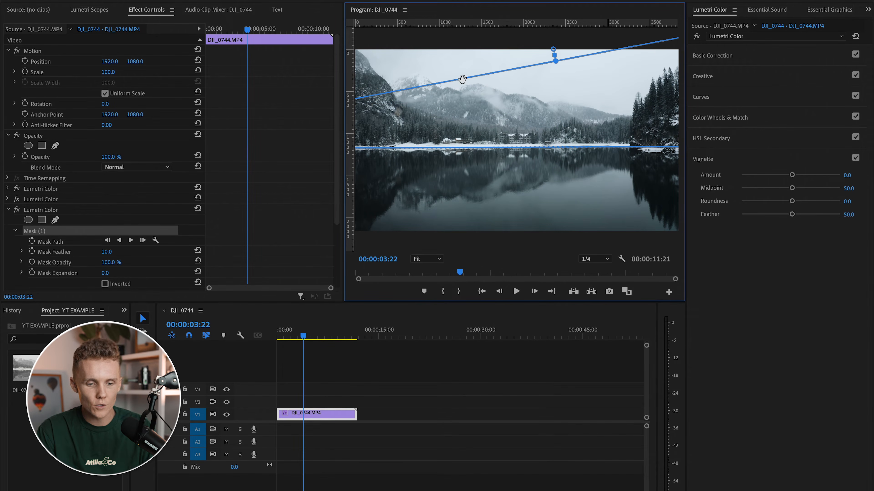
left_click_drag(462, 79, 453, 1)
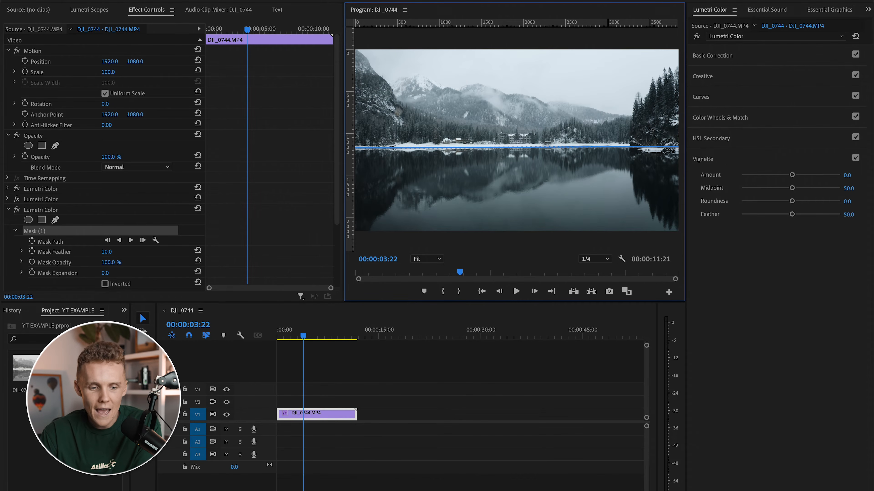
- Set the mask's feather to 69 and darken the masked area with Shadows at -34.0
left_click_drag(107, 252, 127, 252)
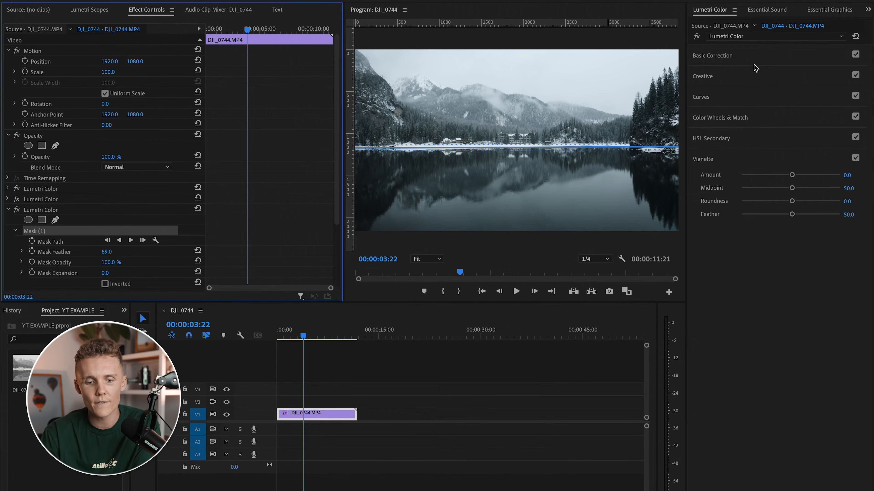
left_click(744, 57)
left_click_drag(792, 242, 764, 242)
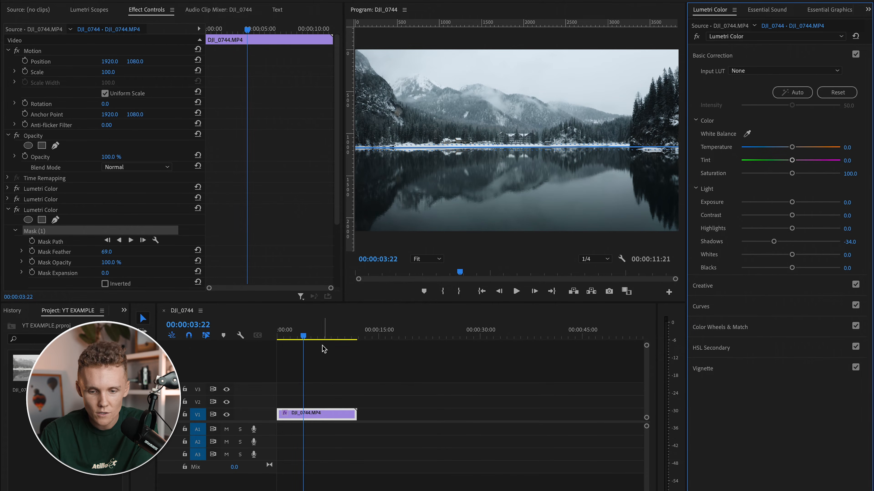
- Deselect the clip and play the graded footage from its beginning to review the masked correction
left_click(280, 335)
left_click(424, 376)
key("space")
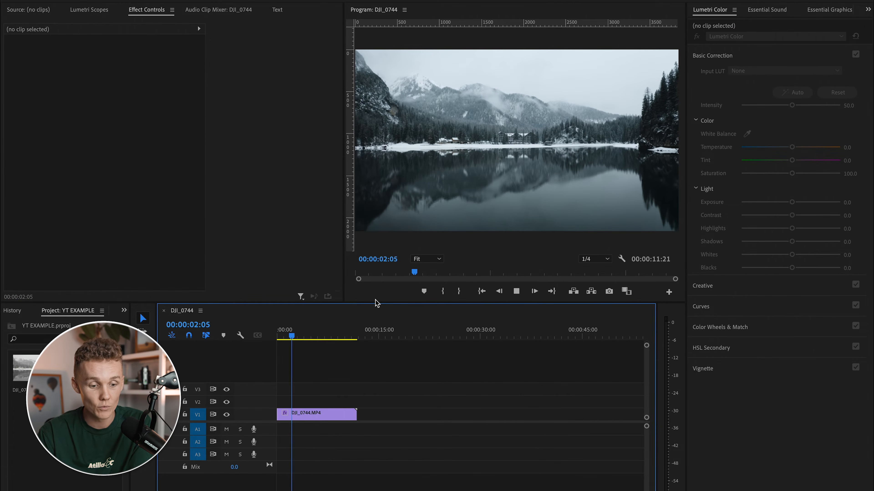
key("space")
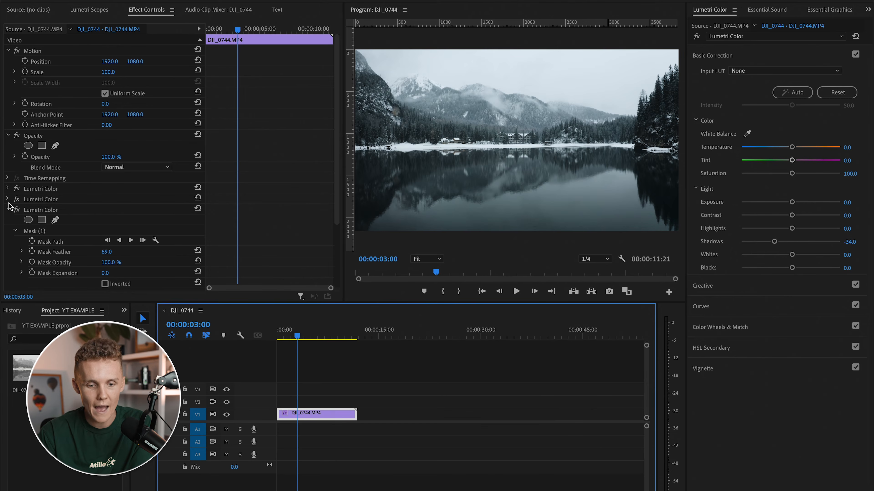
- Disable the third Lumetri Color effect, play the clip from near its beginning to compare, and re-enable the effect
left_click(17, 210)
left_click(283, 337)
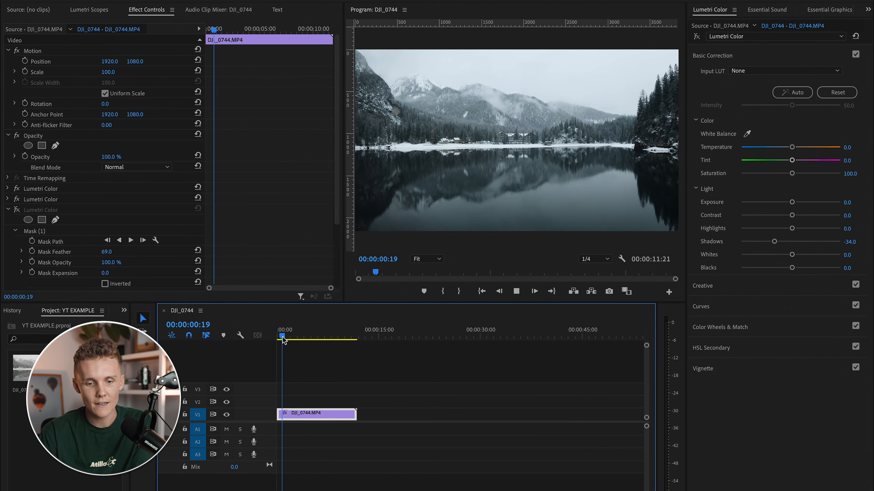
key("space")
key("space")
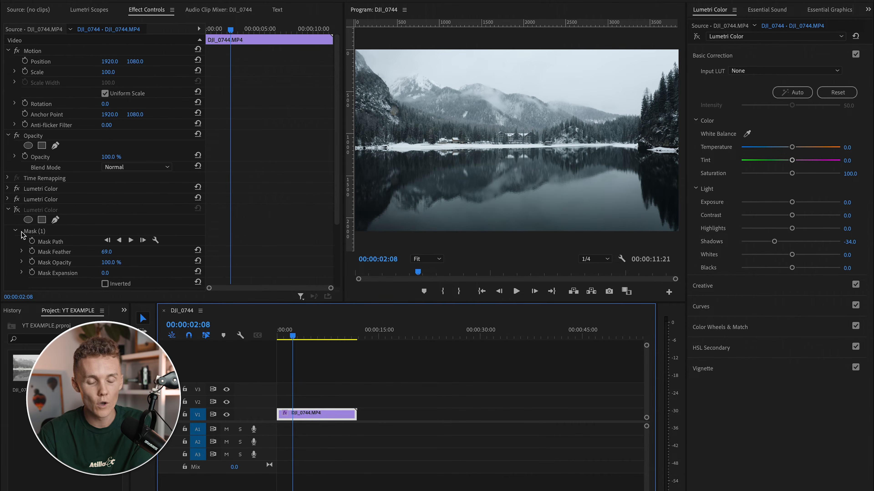
left_click(17, 211)
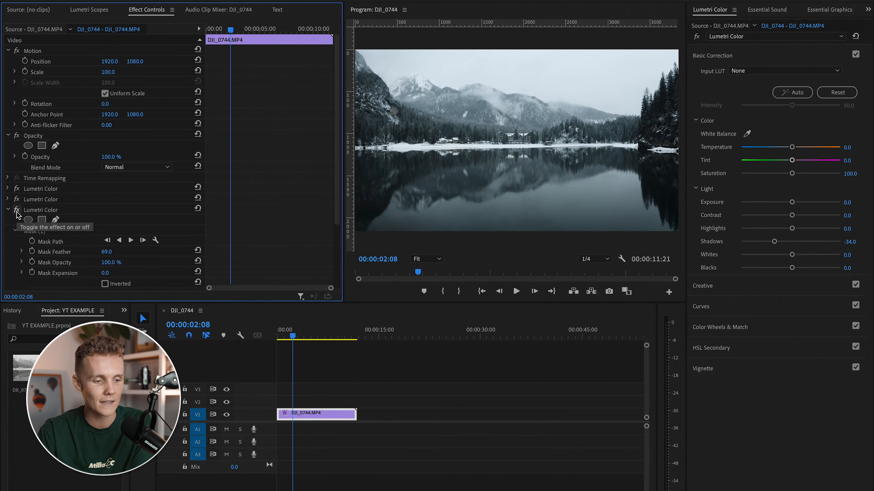
- On the first Lumetri Color effect's Hue vs Sat curve, lower the saturation of the magenta-red range between purple and orange anchor points
left_click(736, 36)
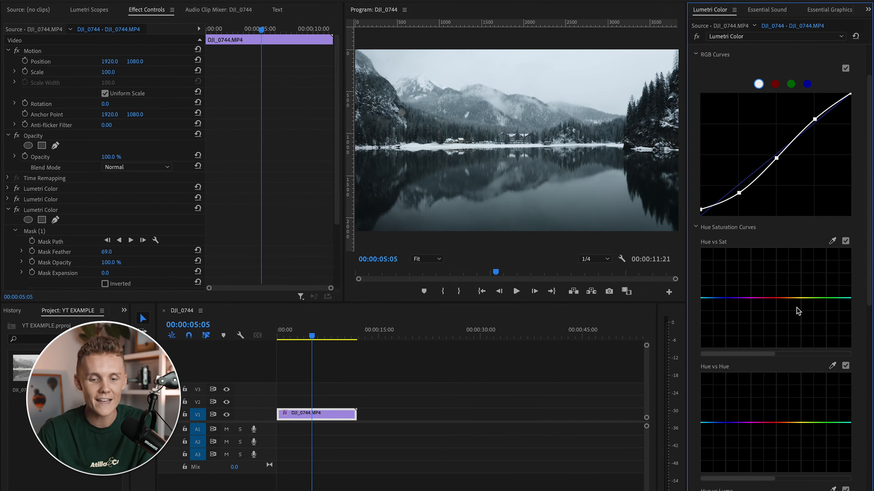
scroll(798, 312, "down", 2)
left_click(741, 237)
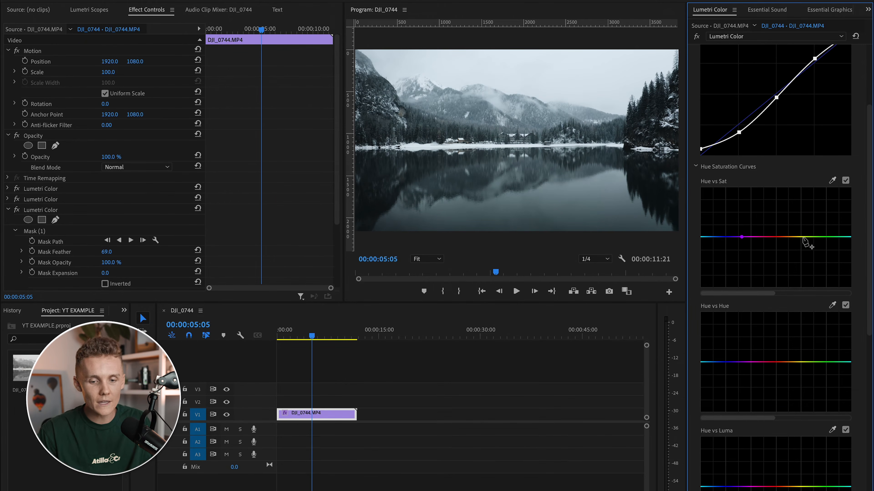
left_click(784, 237)
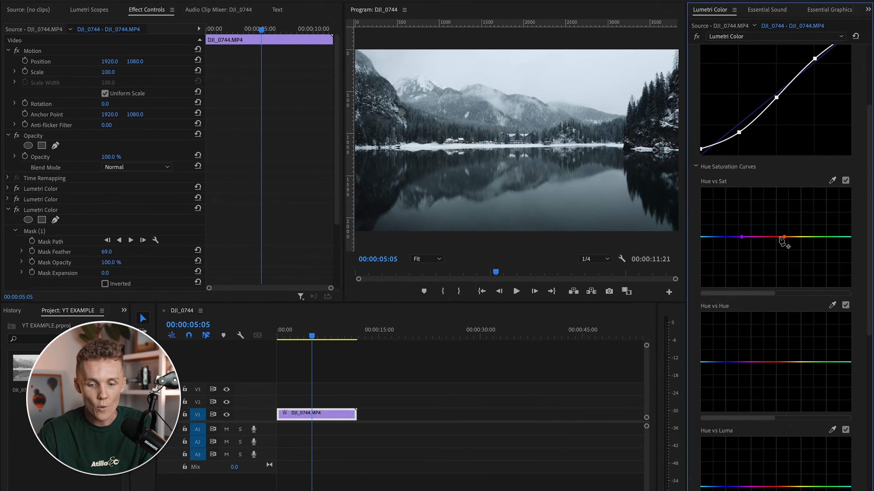
left_click_drag(762, 238, 762, 255)
- On the Hue vs Sat curve, reduce the green saturation between yellow and green-cyan anchor points and slightly raise the blue saturation
left_click(805, 237)
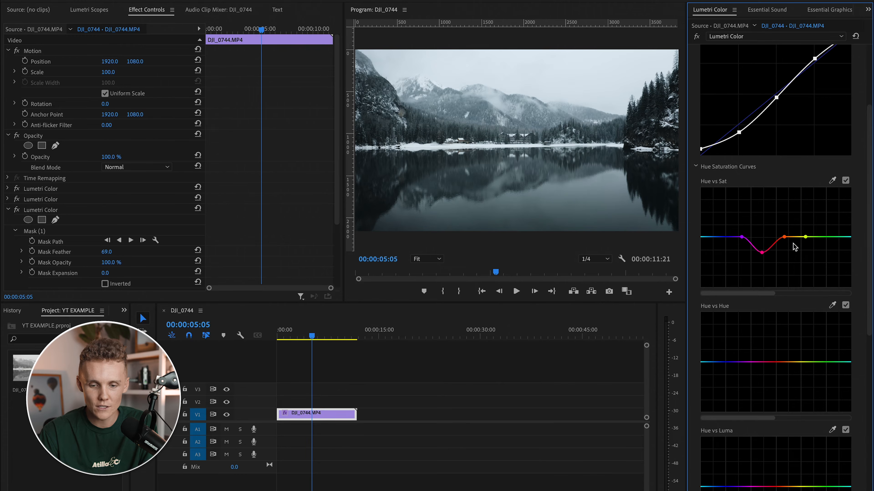
left_click(838, 237)
left_click(828, 237)
left_click(834, 237)
left_click_drag(821, 237, 820, 256)
left_click_drag(717, 237, 717, 231)
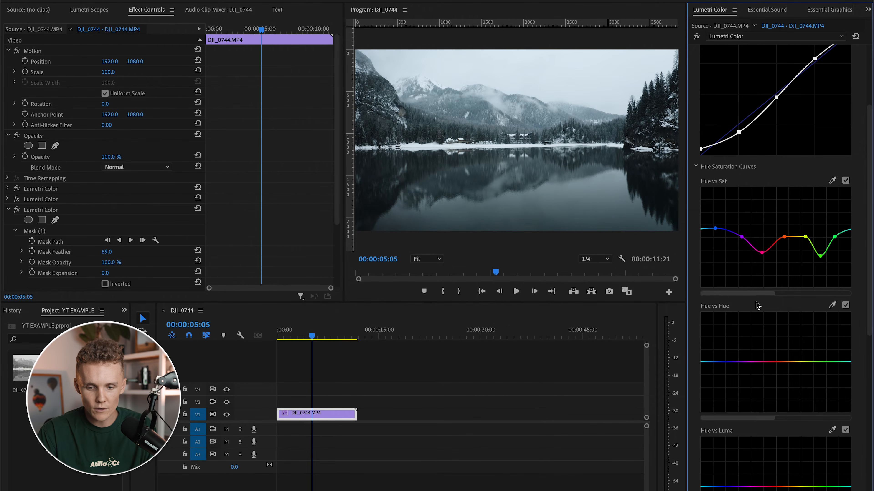
- Slightly darken the blues on the Hue vs Luma curve, anchoring the purple and green hues, and toggle the curve to compare
scroll(757, 304, "down", 4)
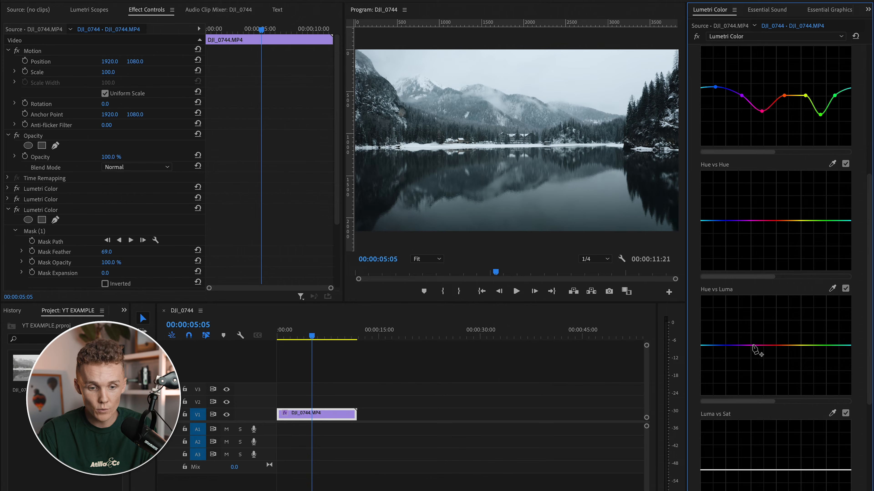
left_click(828, 345)
left_click_drag(721, 345, 719, 354)
left_click(845, 290)
left_click(845, 290)
left_click(846, 291)
left_click(846, 290)
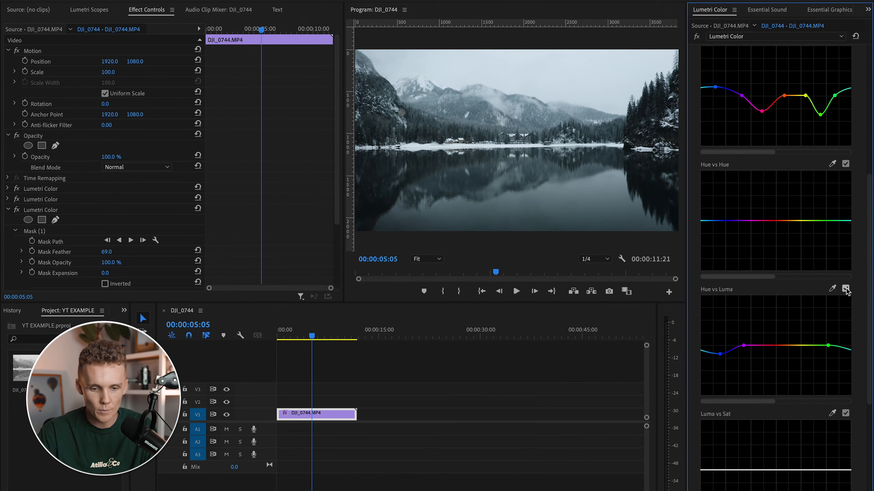
- Add a fourth Lumetri Color effect to the clip and collapse the third one's settings
scroll(782, 406, "down", 5)
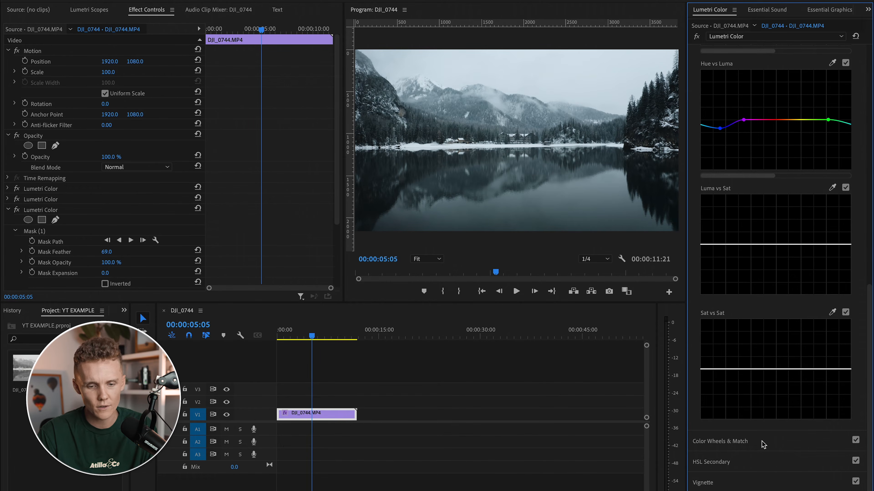
left_click(729, 36)
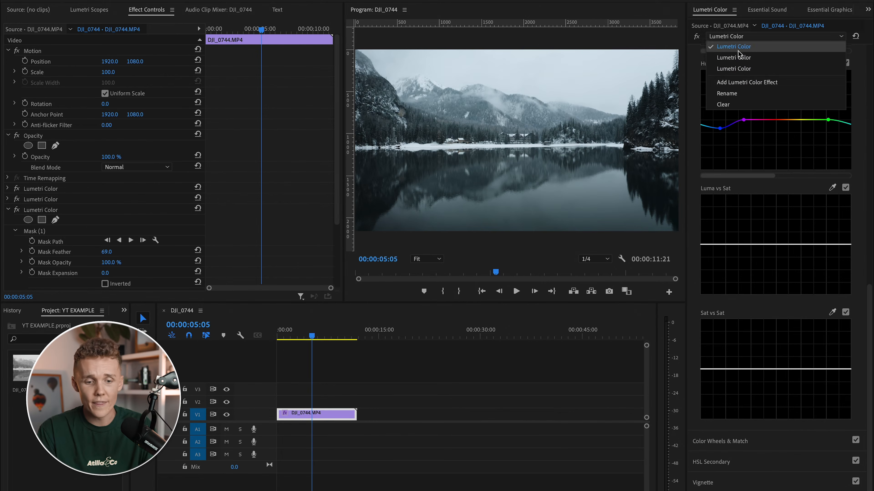
left_click(741, 83)
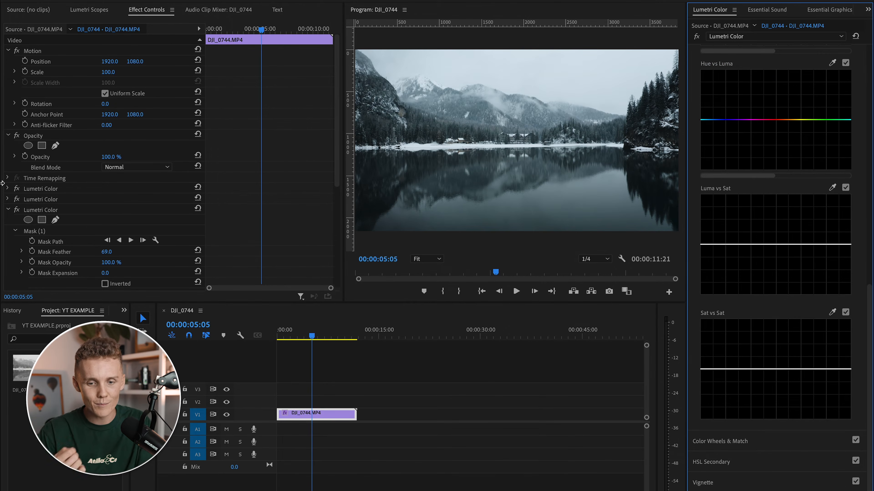
left_click(11, 210)
left_click(7, 209)
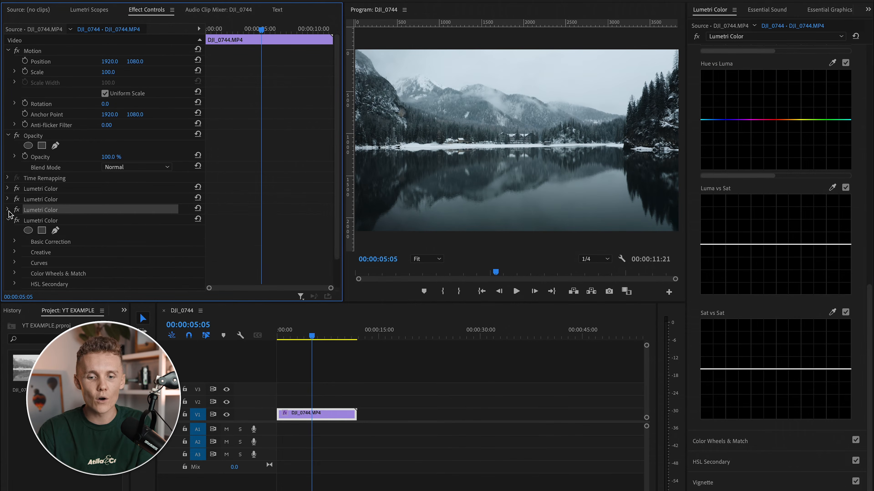
- Draw a tall elliptical mask on the fourth Lumetri Color effect around the trees at the frame's right edge, with feather 324
left_click(28, 231)
left_click_drag(507, 140, 664, 236)
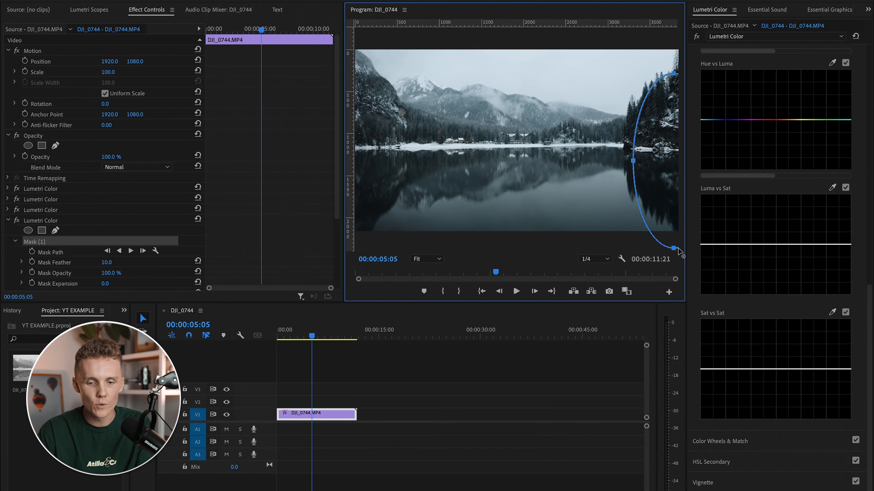
left_click_drag(655, 166, 551, 148)
left_click_drag(612, 149, 687, 147)
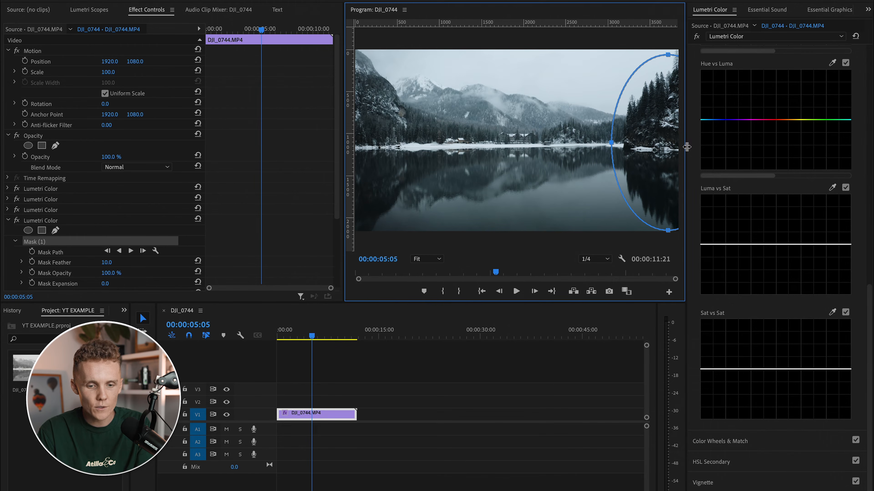
left_click_drag(119, 264, 227, 264)
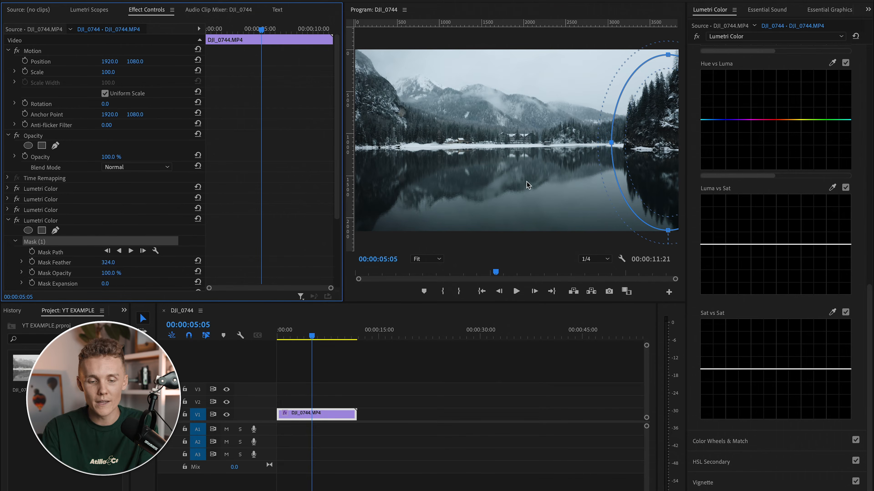
- Brighten the masked trees in Basic Correction with Shadows at 19.8 and Blacks at 6.6
scroll(741, 105, "up", 10)
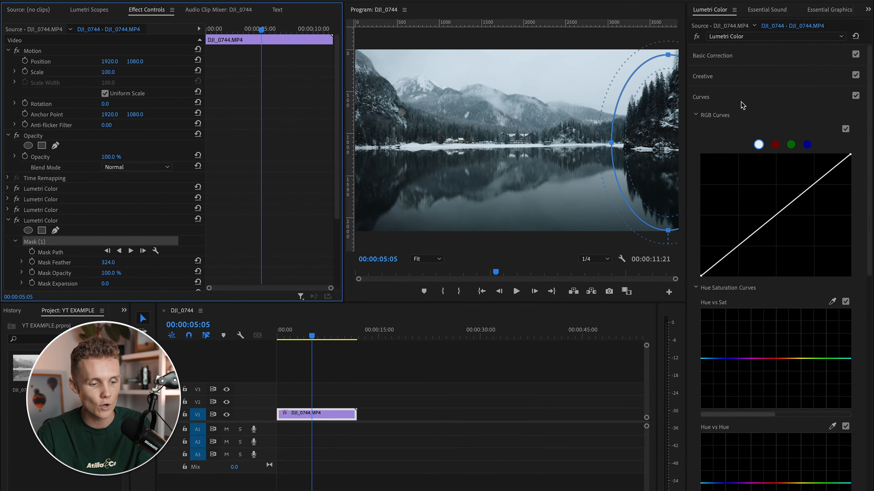
left_click(740, 57)
left_click_drag(790, 241, 801, 245)
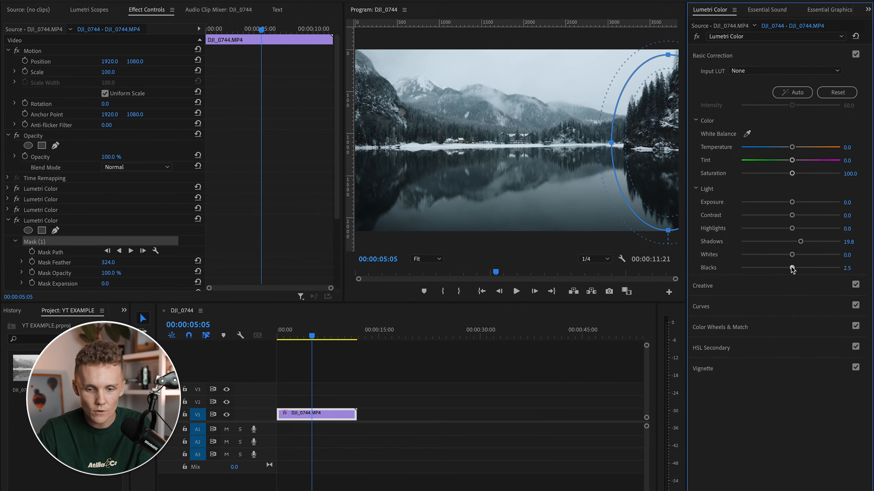
mouse_move(792, 269)
left_mouse_down()
mouse_move(845, 272)
mouse_move(806, 272)
left_mouse_up()
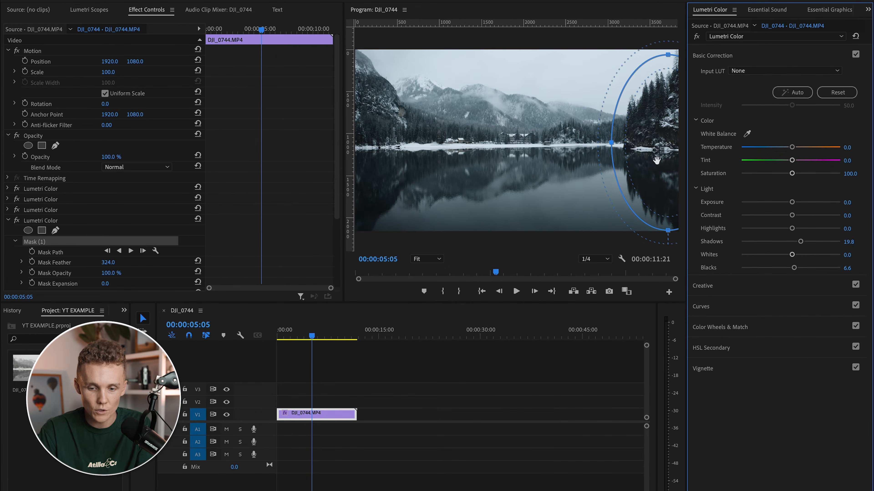
- Trim the end of the clip to 00:00:09:06 and return the playhead to the start
left_click_drag(306, 334, 339, 334)
left_click_drag(356, 413, 340, 413)
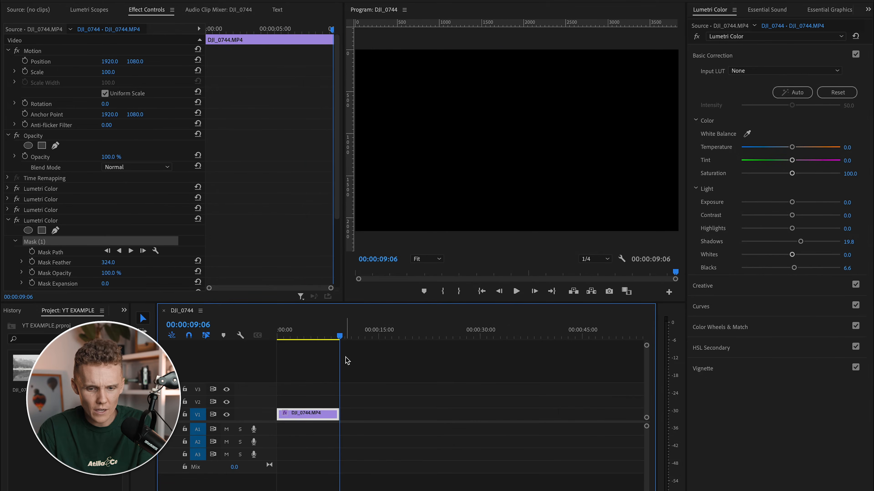
left_click_drag(340, 338, 270, 336)
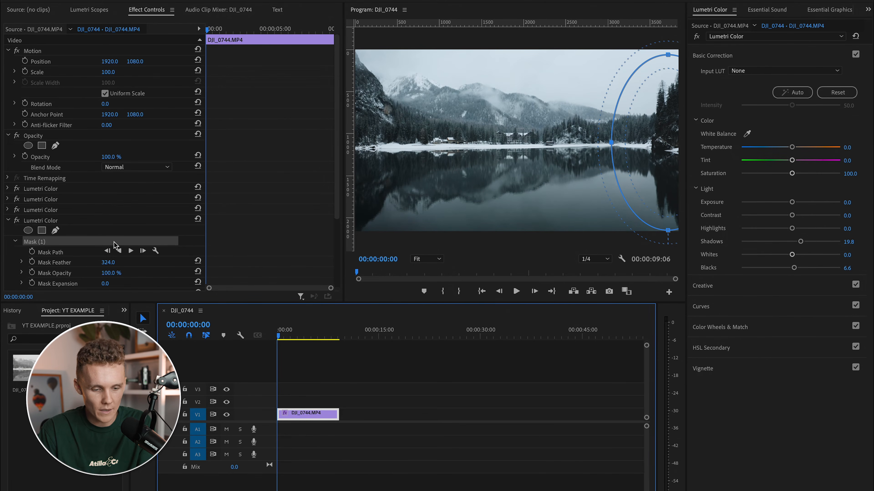
- Shift the elliptical mask right to fit the trees at the first frame and enable Mask Path keyframing there
scroll(115, 245, "down", 3)
left_click_drag(656, 171, 673, 147)
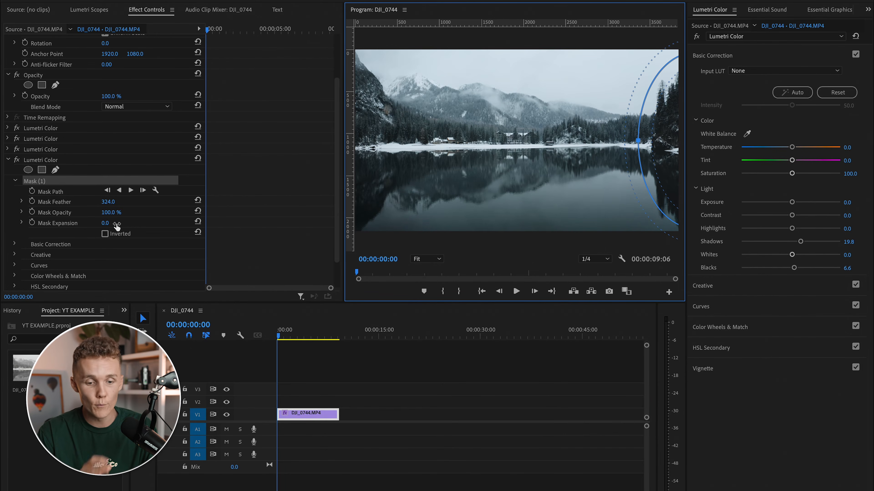
left_click(32, 191)
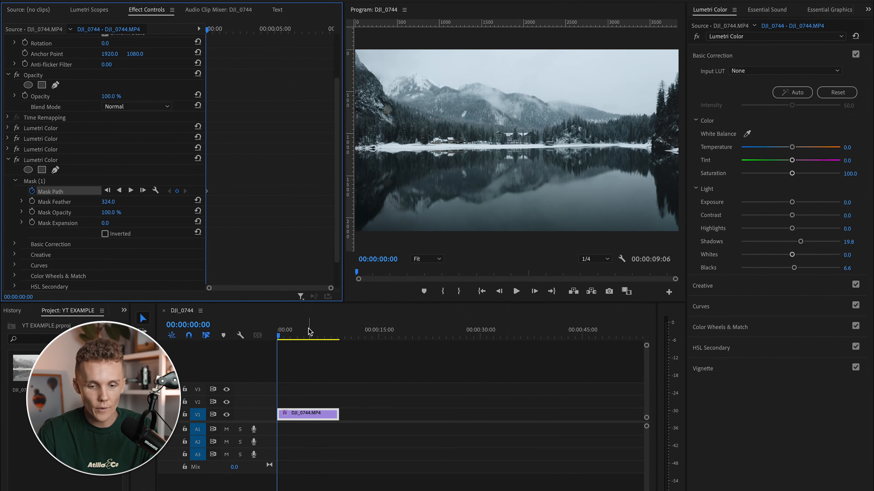
- On the clip's last frame, move the mask left over the trees and align the new Mask Path keyframe with the clip's end
key("End")
key("Left")
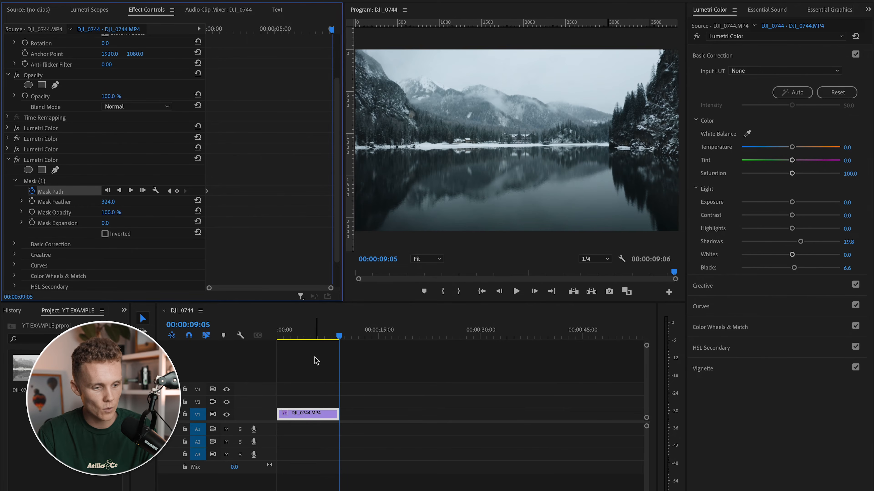
left_click(297, 159)
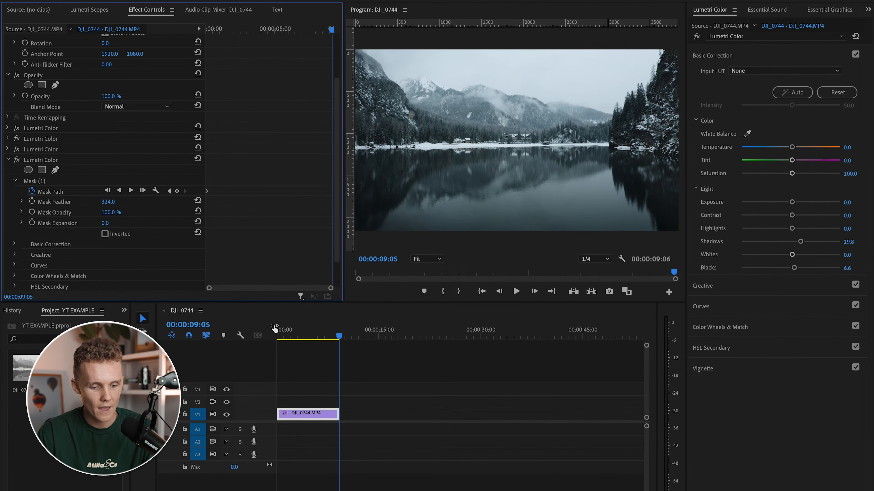
left_click(65, 183)
left_click_drag(662, 146, 627, 145)
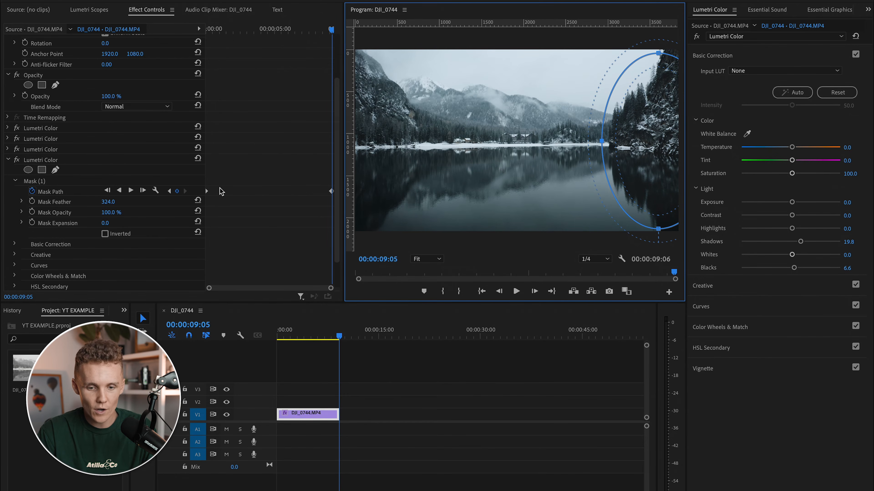
left_click_drag(331, 191, 333, 192)
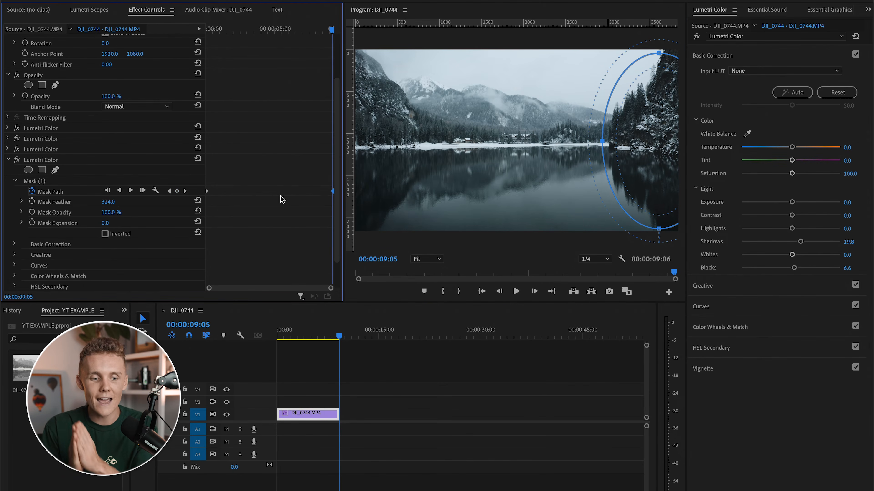
- Play the clip from its beginning with it deselected to review the animated mask, and reselect the clip
mouse_move(294, 341)
left_mouse_down()
mouse_move(268, 340)
mouse_move(343, 345)
mouse_move(282, 339)
mouse_move(329, 340)
mouse_move(285, 340)
mouse_move(305, 341)
left_mouse_up()
key("space")
key("Home")
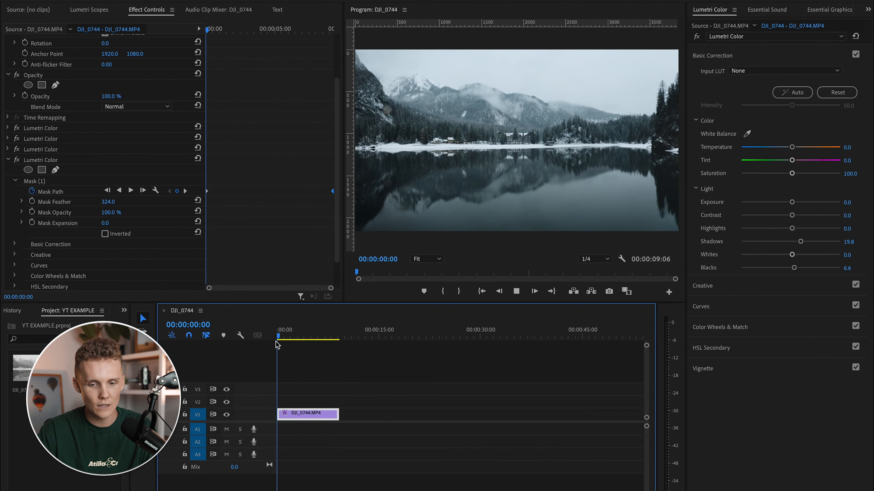
left_click(380, 400)
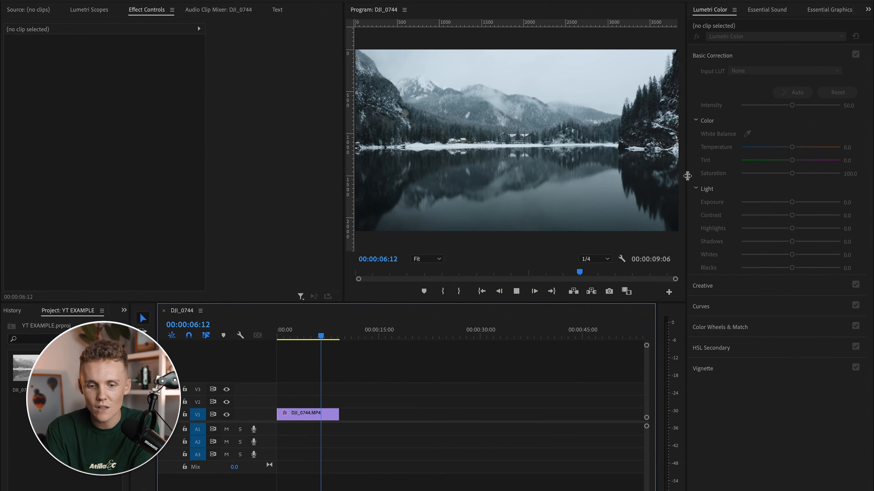
key("space")
key("d")
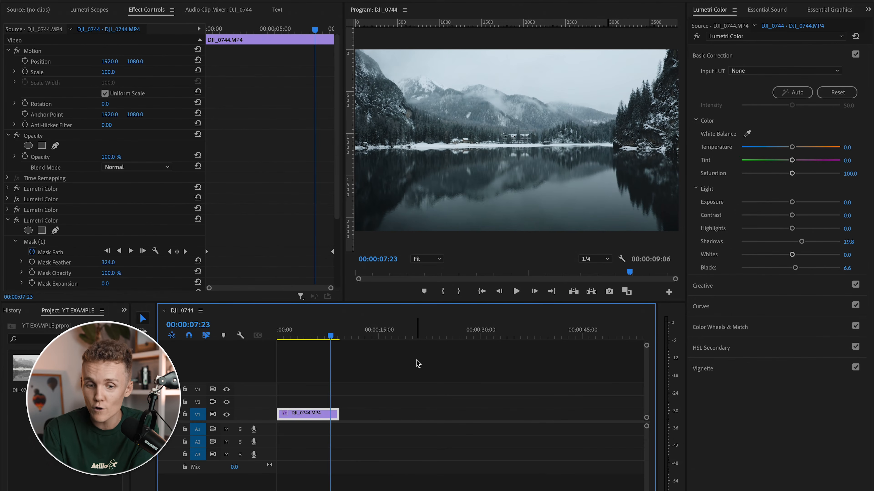
- Return to the start of the clip and add a fifth Lumetri Color effect, collapsing the fourth one's settings
left_click_drag(330, 338, 235, 336)
left_click(745, 36)
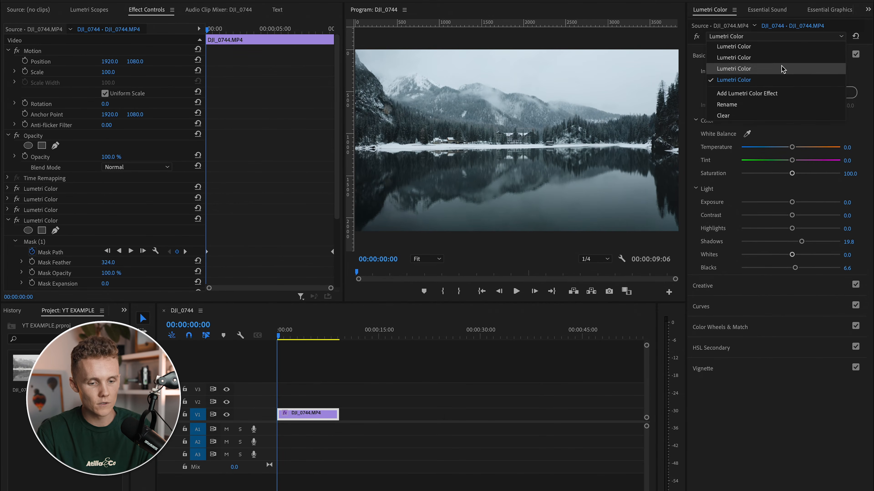
left_click(766, 94)
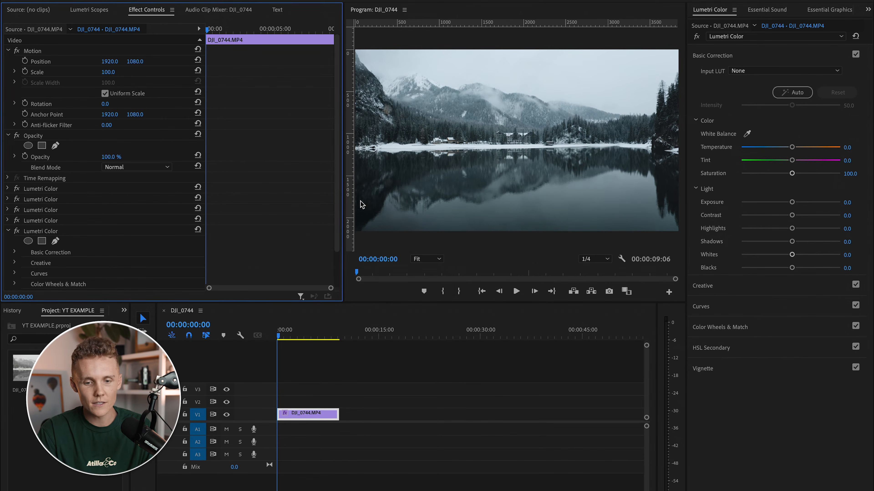
- Mask the fifth Lumetri Color with an ellipse over the frame's lower-left corner, feather 267, Shadows 10.7 and Blacks 4.6
left_click(27, 240)
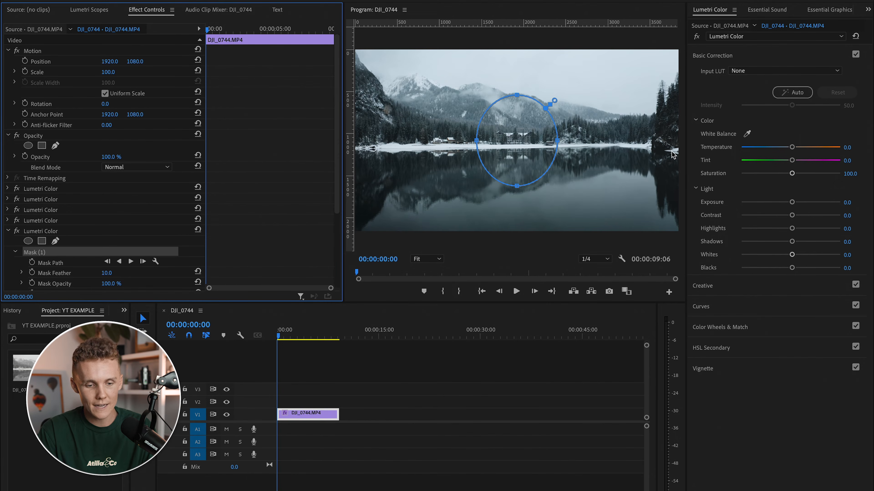
left_click_drag(534, 146, 403, 222)
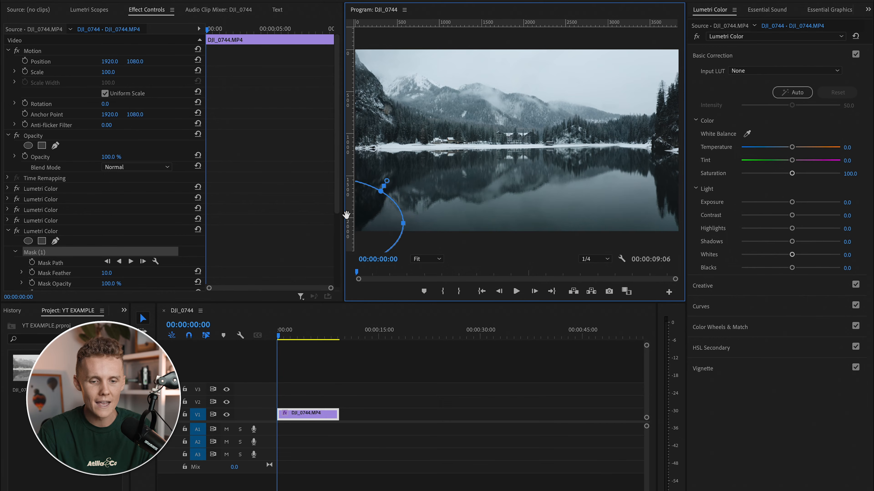
left_click_drag(111, 274, 155, 274)
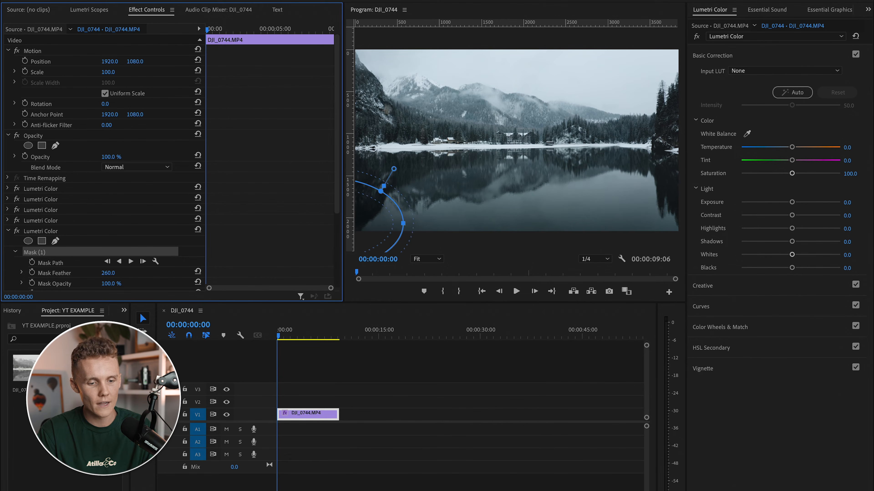
scroll(123, 275, "down", 4)
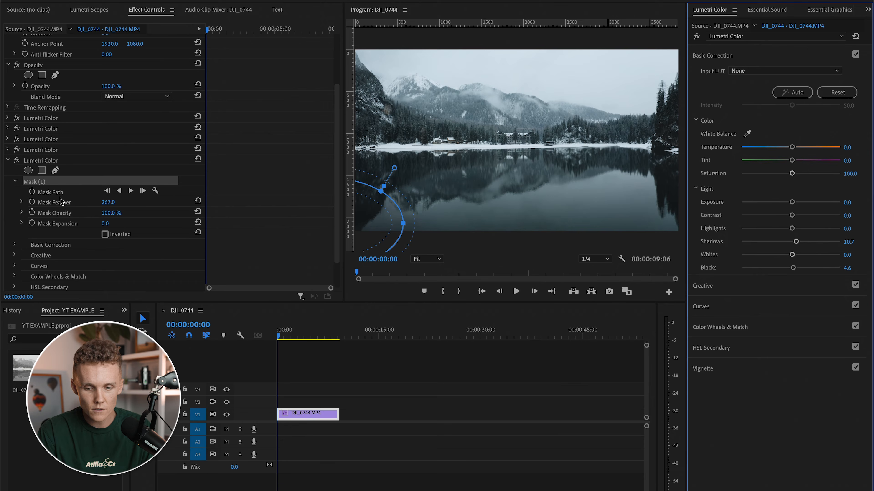
- Enable Mask Path keyframing at the first frame, and on the clip's last frame move the mask slightly up and shift the new keyframe to the clip's end
left_click(32, 192)
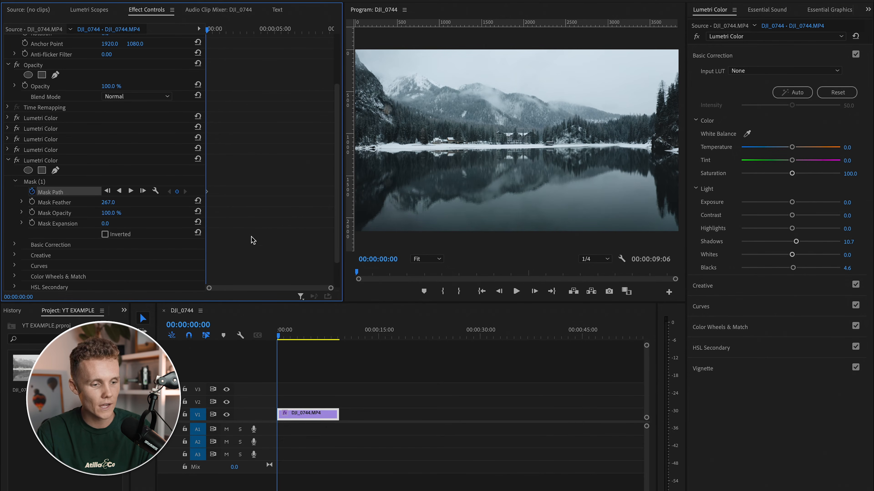
key("End")
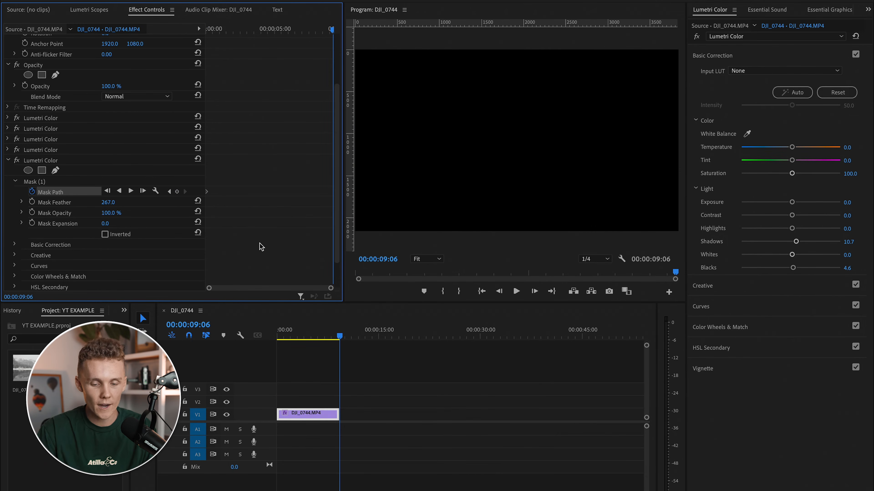
key("Left")
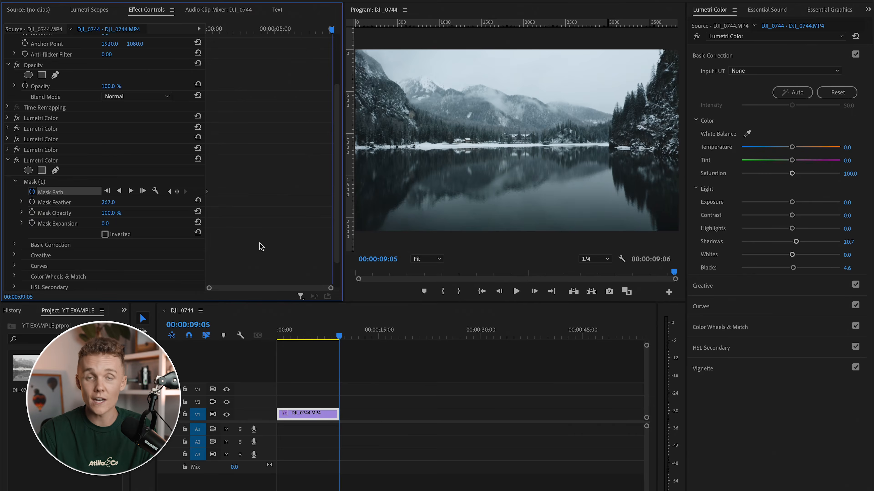
left_click(47, 184)
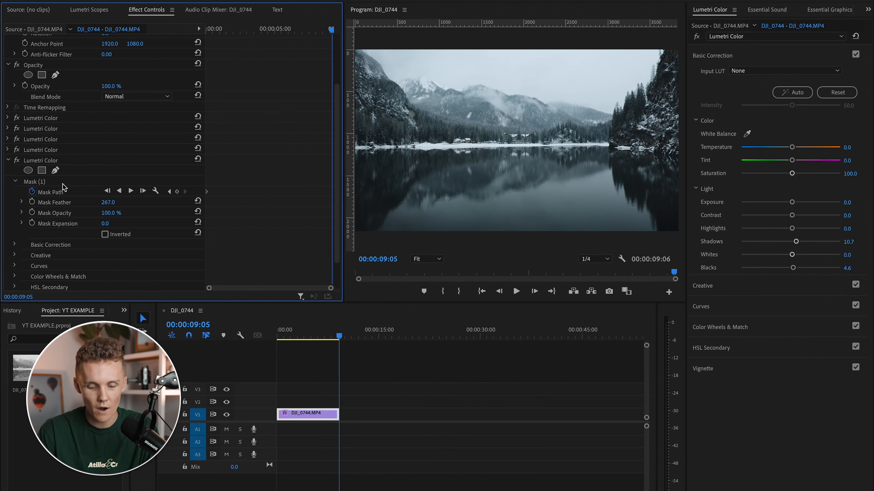
left_click(364, 227)
mouse_move(364, 226)
left_mouse_down()
mouse_move(364, 201)
mouse_move(363, 216)
left_mouse_up()
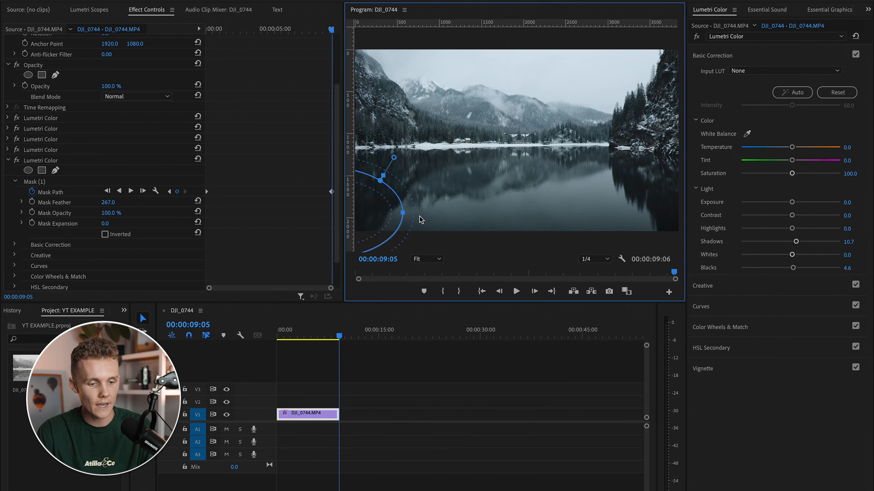
left_click(332, 192)
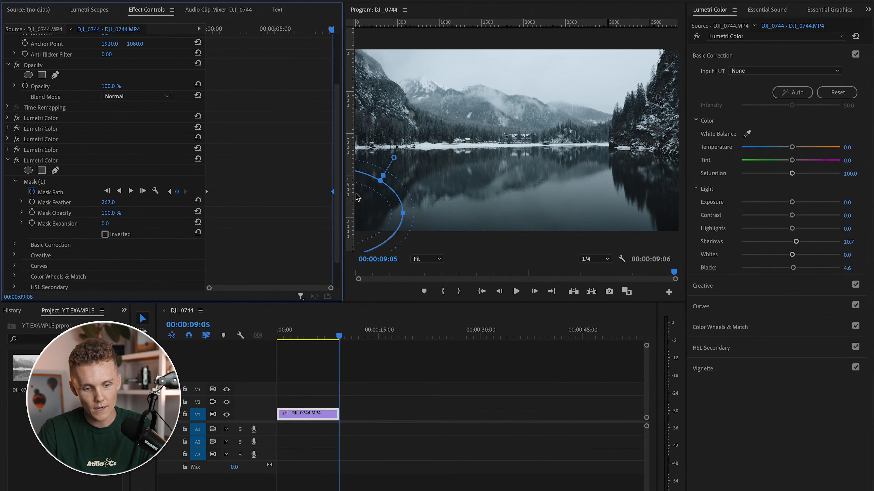
- Remove the end Mask Path keyframe and recreate it on the clip's last frame with the mask moved slightly up and right
scroll(342, 406, "up", 8)
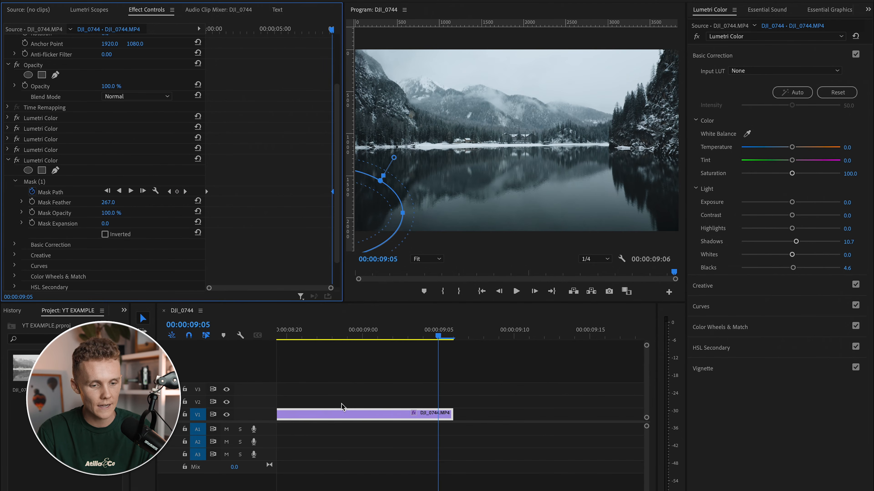
scroll(427, 410, "down", 8)
left_click_drag(307, 343, 354, 344)
left_click(333, 194)
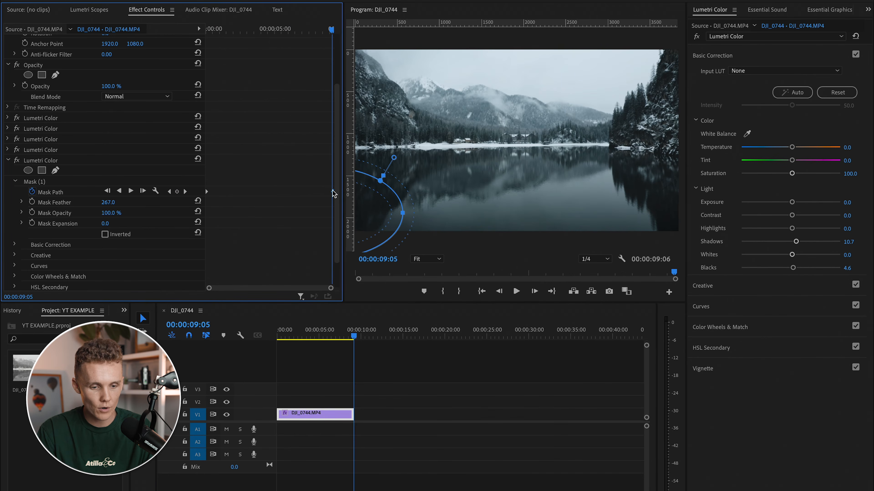
left_click_drag(379, 210, 378, 216)
left_click_drag(284, 341, 349, 350)
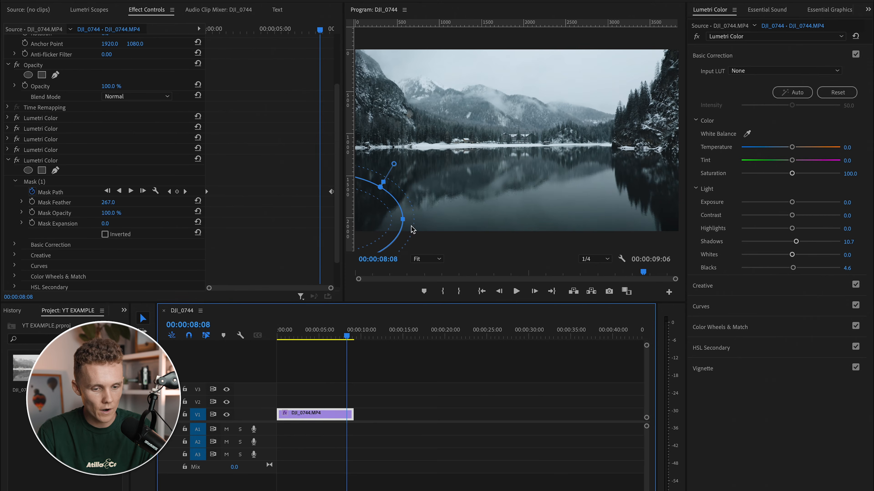
key("Down")
left_click_drag(331, 194, 332, 193)
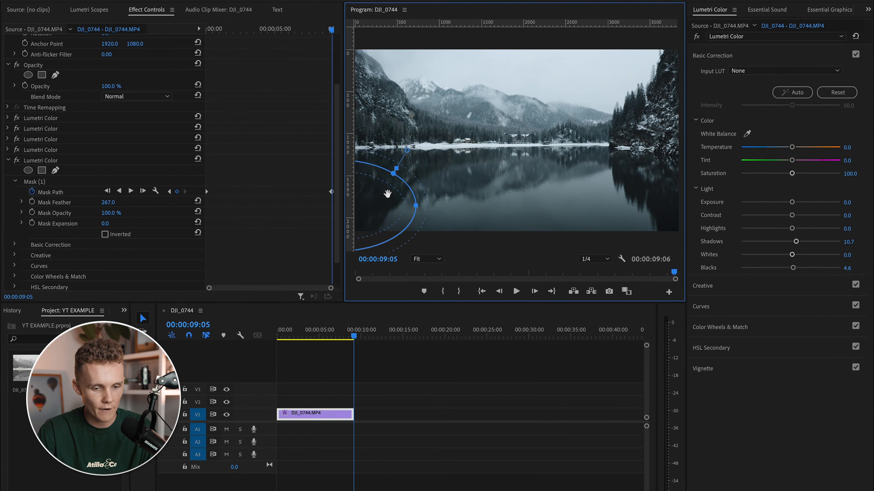
- Play the clip from its beginning to review the corner mask's motion, and collapse the fifth Lumetri Color's settings
left_click(272, 336)
left_click_drag(271, 336, 234, 336)
key("space")
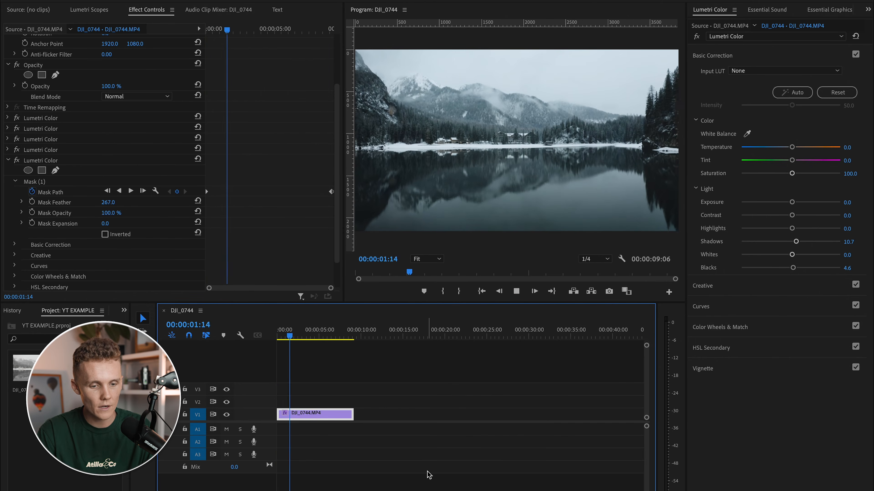
left_click(8, 160)
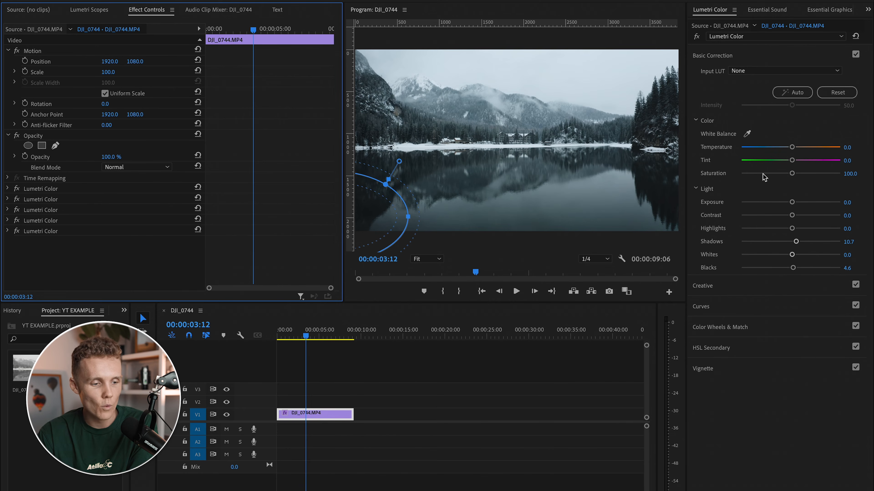
- Lower Shadows to -58.4 in the second Lumetri Color effect
left_click(741, 36)
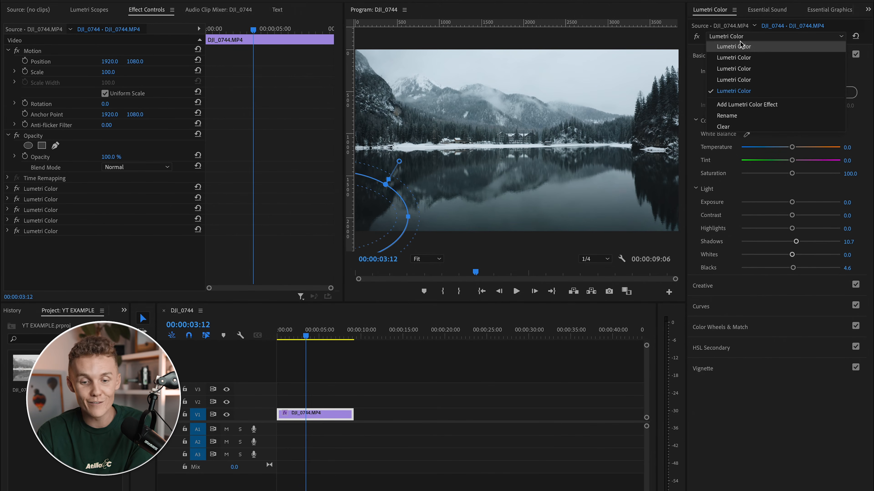
left_click(742, 57)
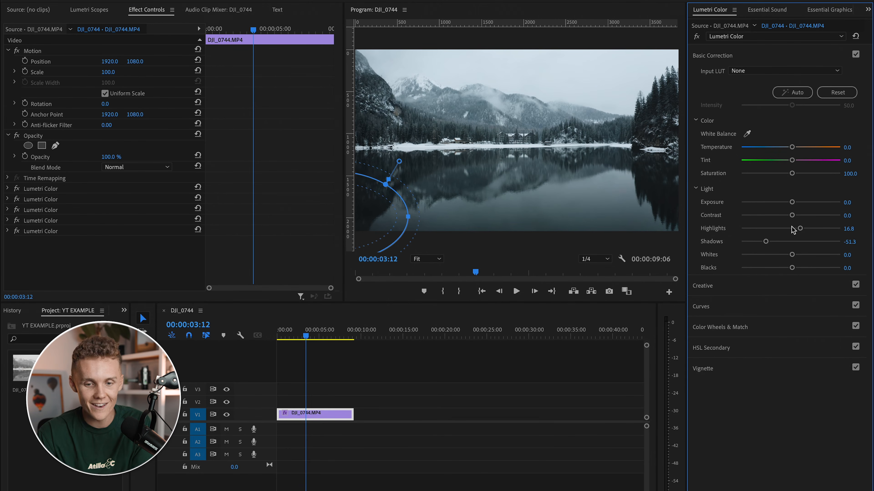
left_click_drag(766, 244, 758, 245)
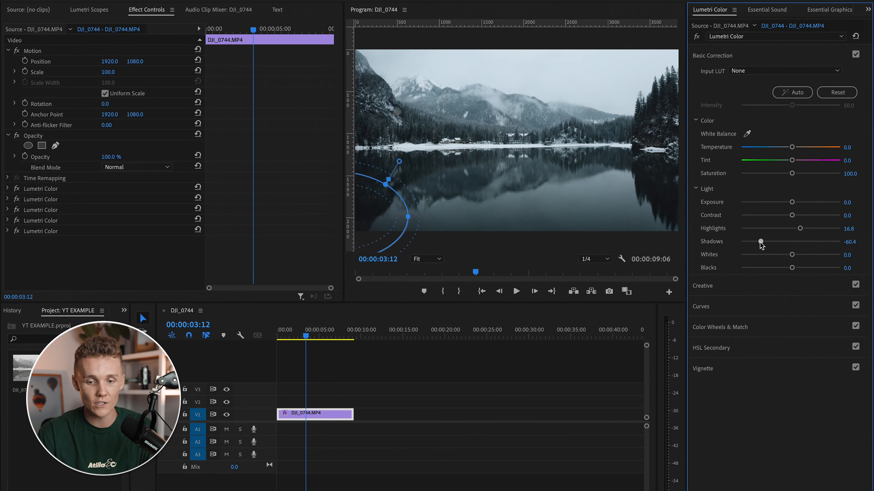
- Add a sixth Lumetri Color effect with an elliptical mask, widened and flattened around the buildings on the far shore
left_click(717, 37)
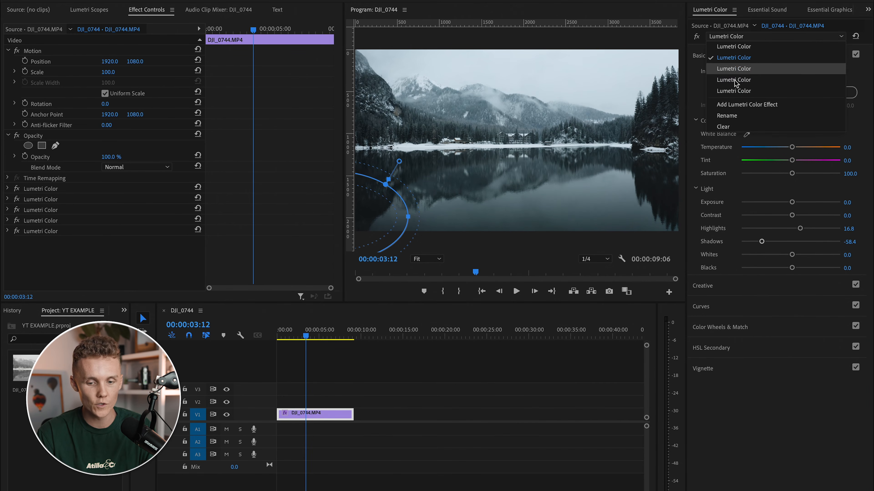
left_click(741, 104)
left_click(29, 252)
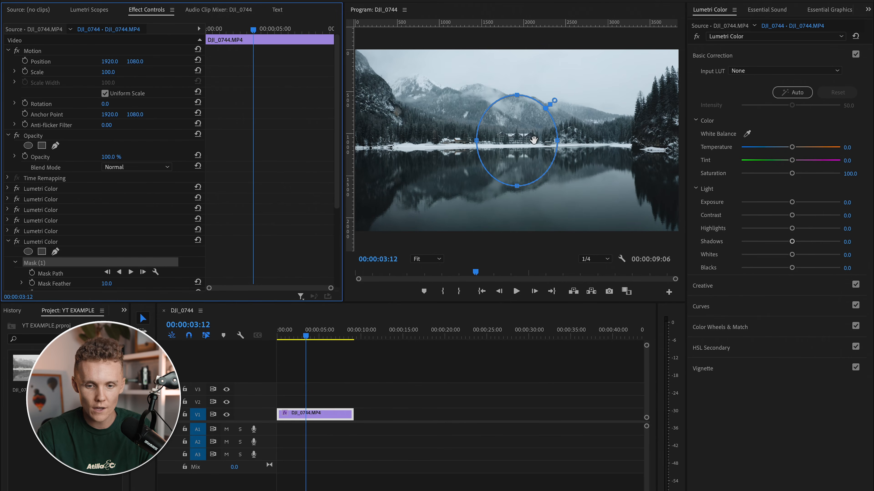
left_click_drag(558, 140, 585, 140)
left_click_drag(476, 141, 450, 140)
left_click_drag(523, 101, 522, 128)
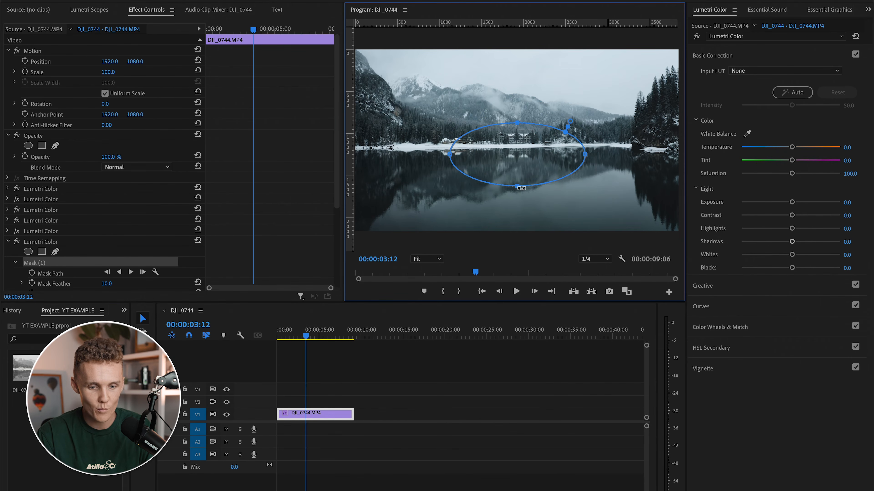
left_click_drag(520, 175, 520, 171)
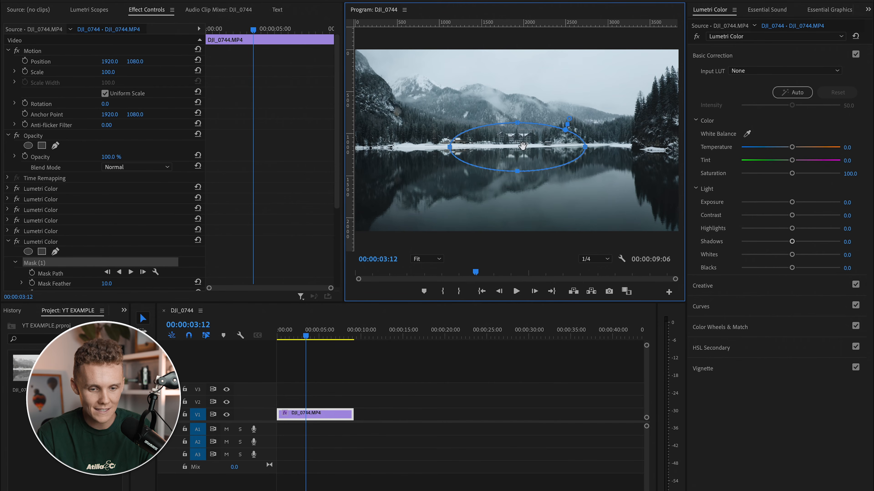
- Raise the shoreline mask slightly with feather 342 and expansion 49, and set the effect's Shadows to -26.9 and Temperature to -2.5
scroll(141, 234, "down", 3)
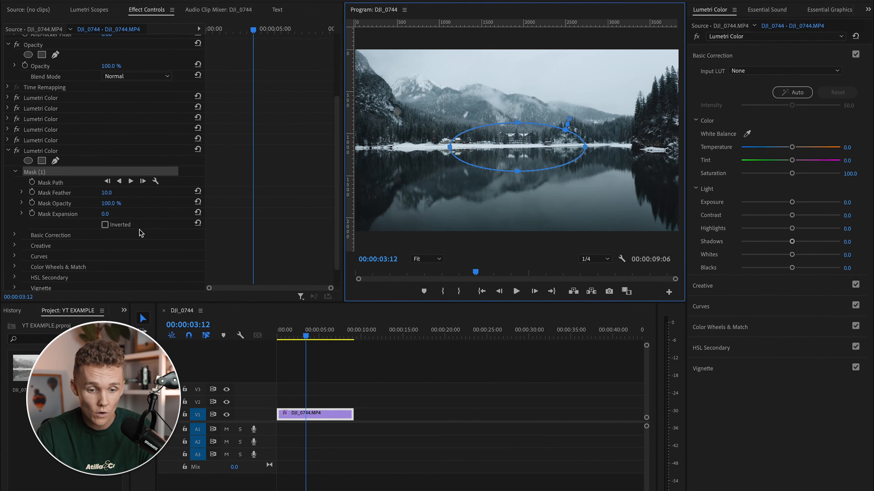
left_click_drag(107, 193, 192, 171)
left_click_drag(518, 145, 518, 136)
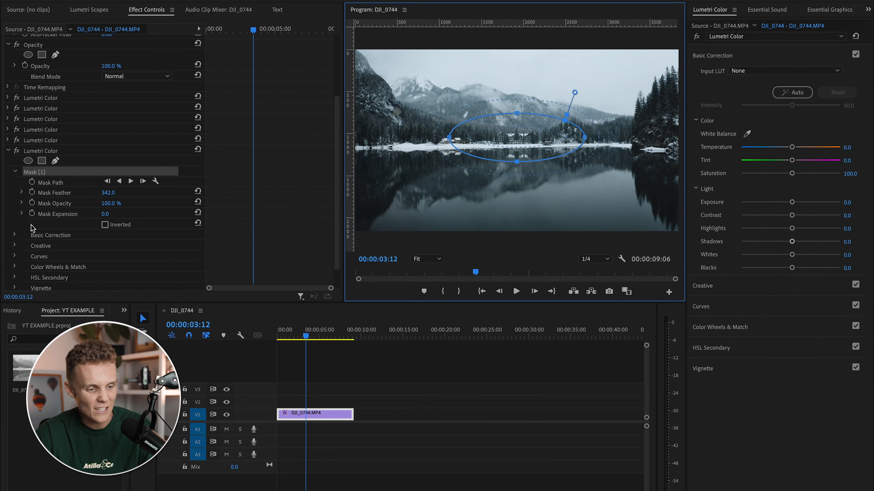
left_click_drag(113, 218, 138, 219)
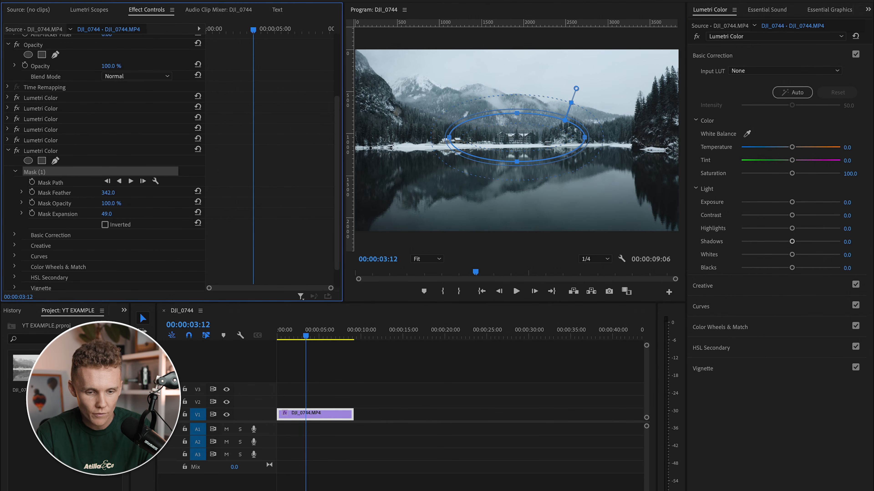
mouse_move(793, 244)
left_mouse_down()
mouse_move(769, 245)
mouse_move(778, 245)
left_mouse_up()
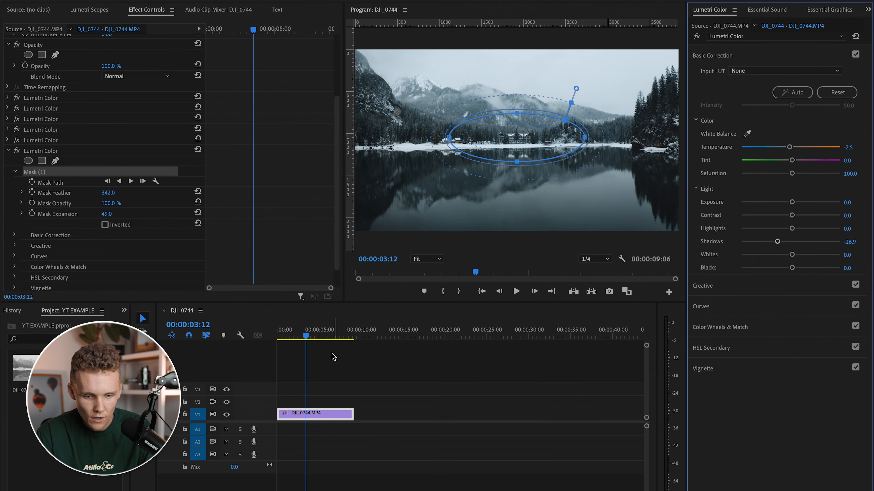
- Play the clip from its beginning with it deselected to review the grade, and reselect the clip
left_click(276, 335)
left_click_drag(275, 335, 249, 348)
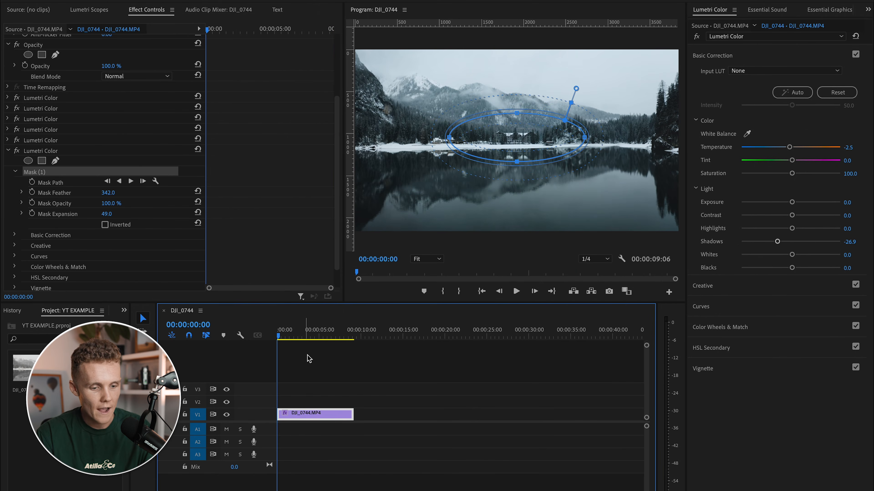
left_click(357, 378)
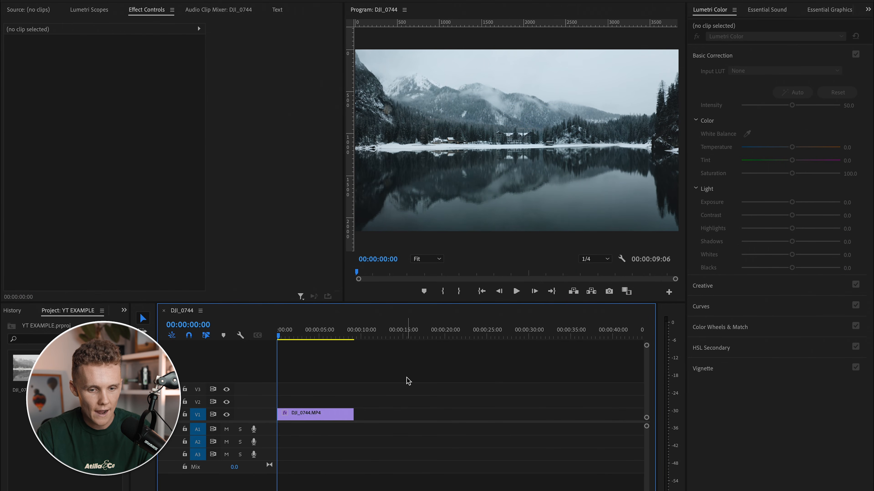
key("space")
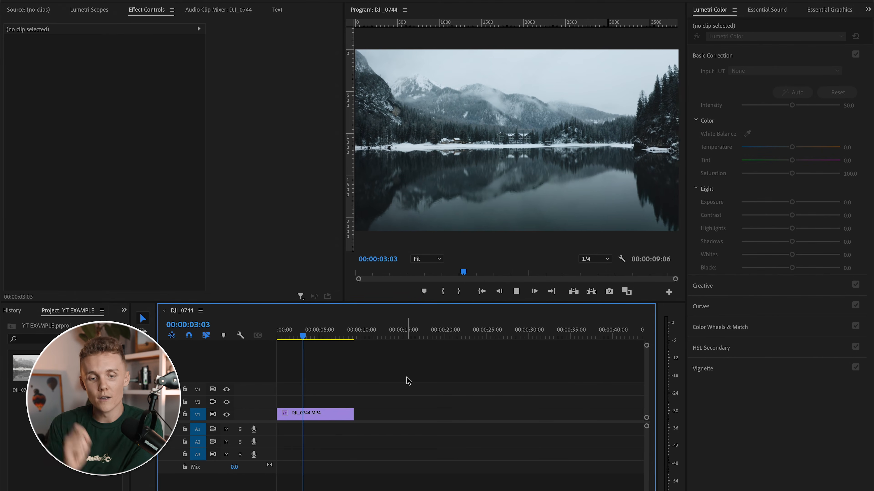
key("space")
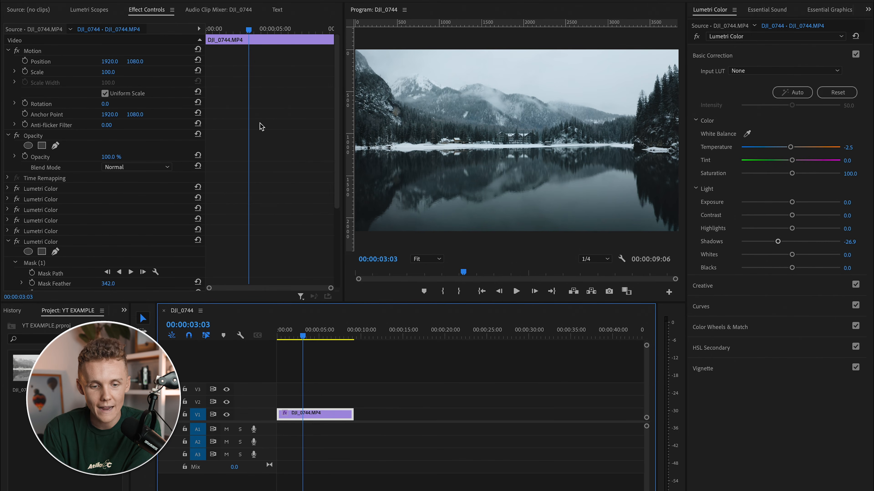
- Collapse the sixth Lumetri Color's settings and disable all six Lumetri Color effects to view the ungraded footage
left_click(8, 242)
left_click(17, 189)
left_click(17, 199)
left_click(17, 209)
left_click(16, 221)
left_click(16, 231)
left_click(17, 242)
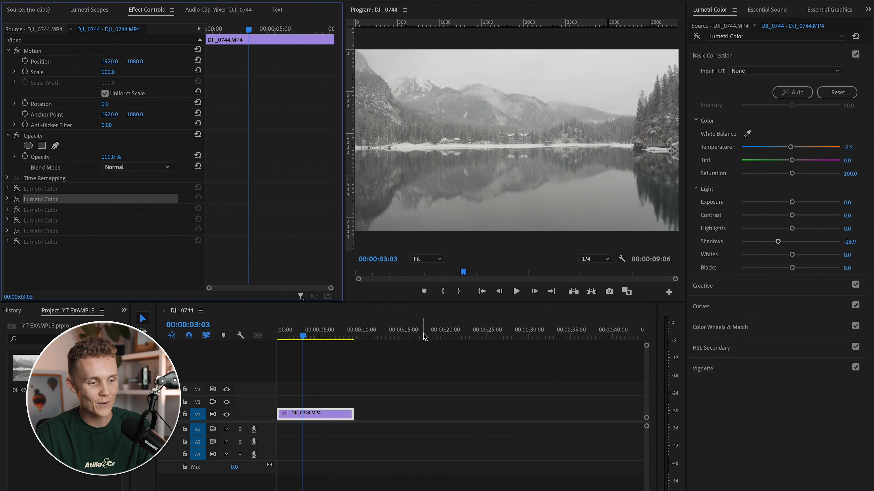
- Return to the clip's first frame and re-enable all six Lumetri Color effects to compare the graded image
left_click_drag(295, 339, 201, 358)
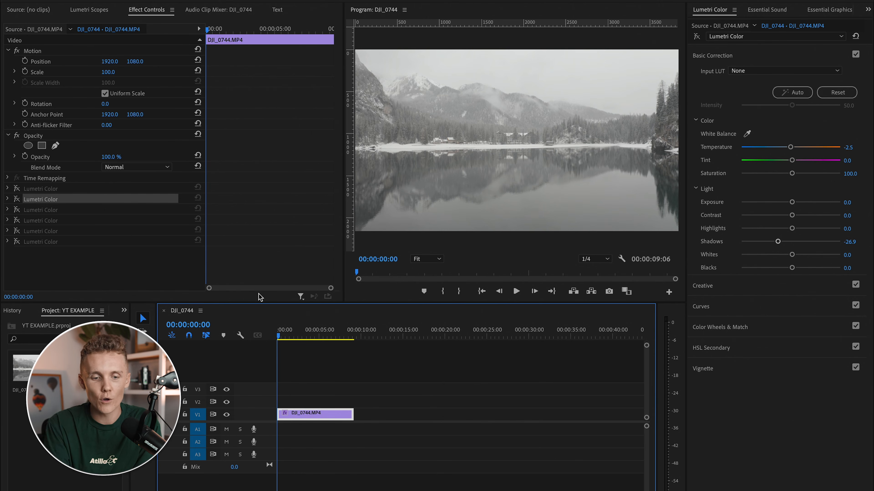
left_click(17, 189)
left_click(16, 200)
left_click(17, 210)
left_click(16, 220)
left_click(17, 231)
left_click(17, 241)
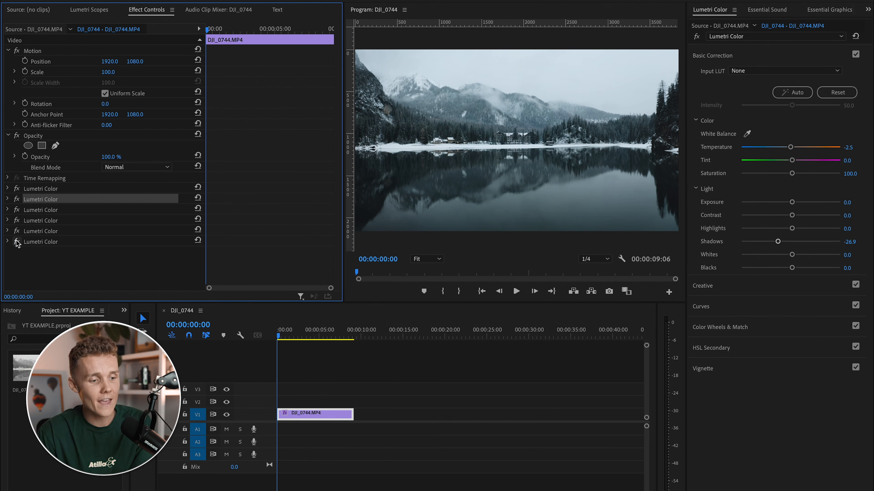